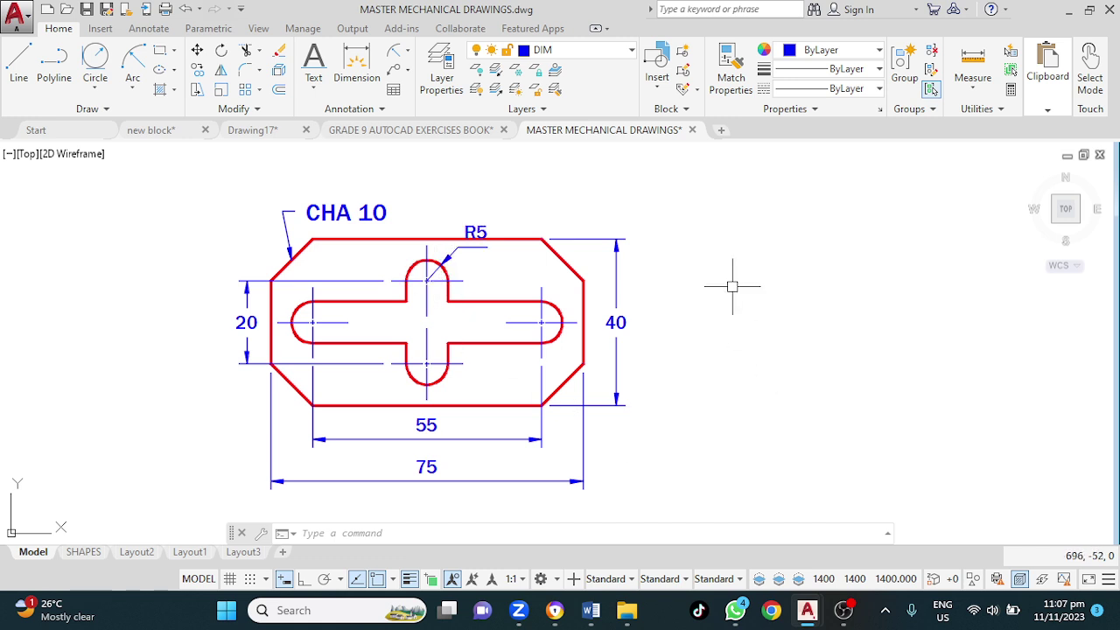
Step: Make CONST 2 the current layer
click(597, 51)
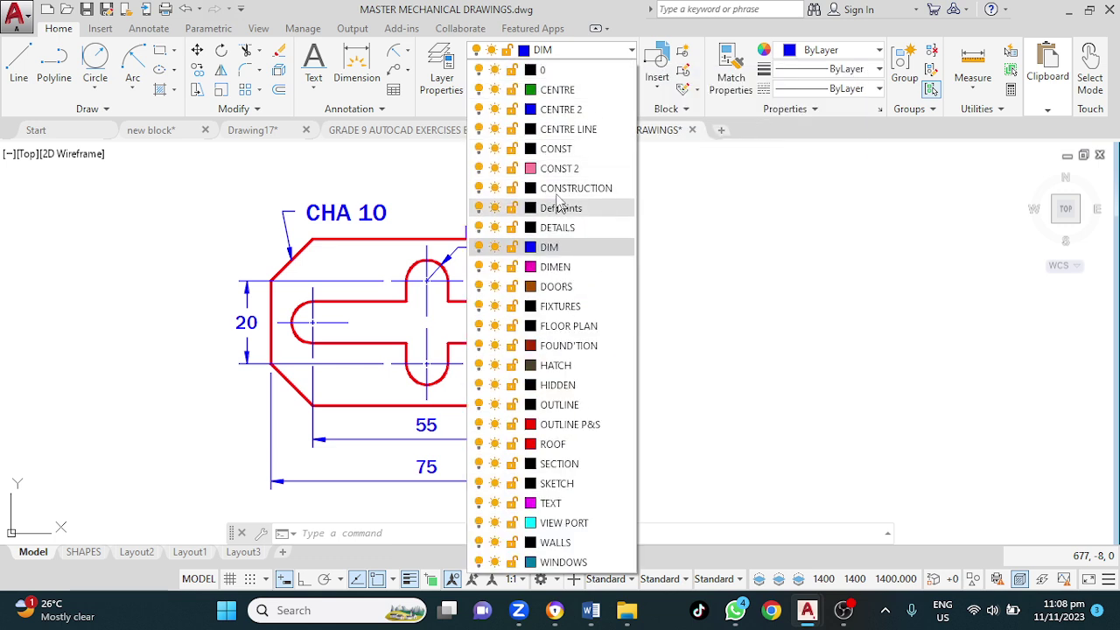
click(564, 168)
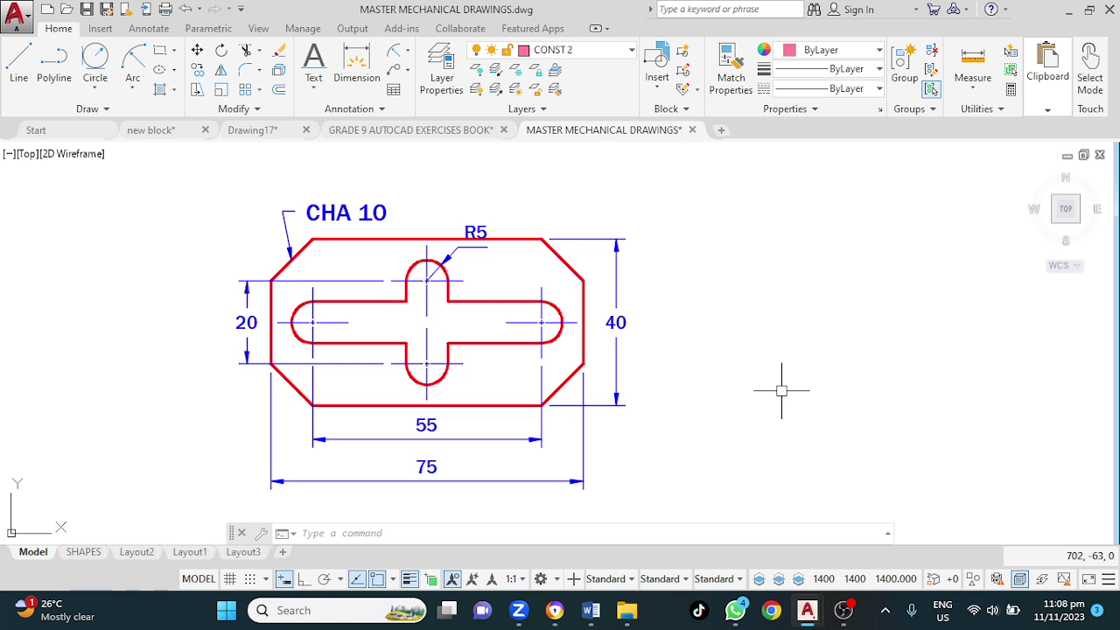
click(29, 21)
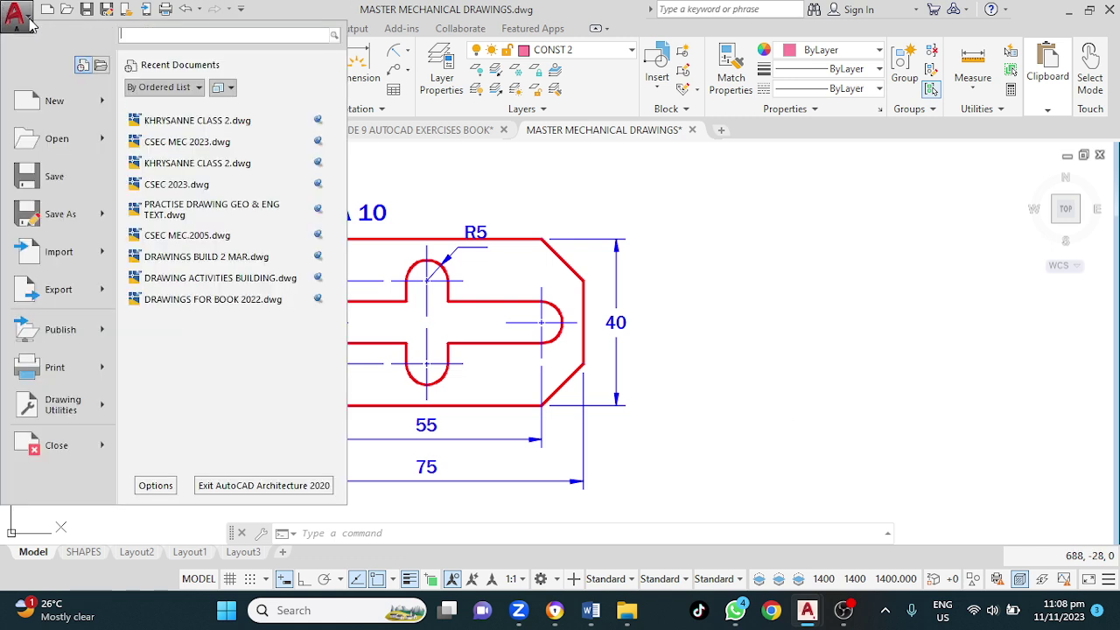
click(41, 103)
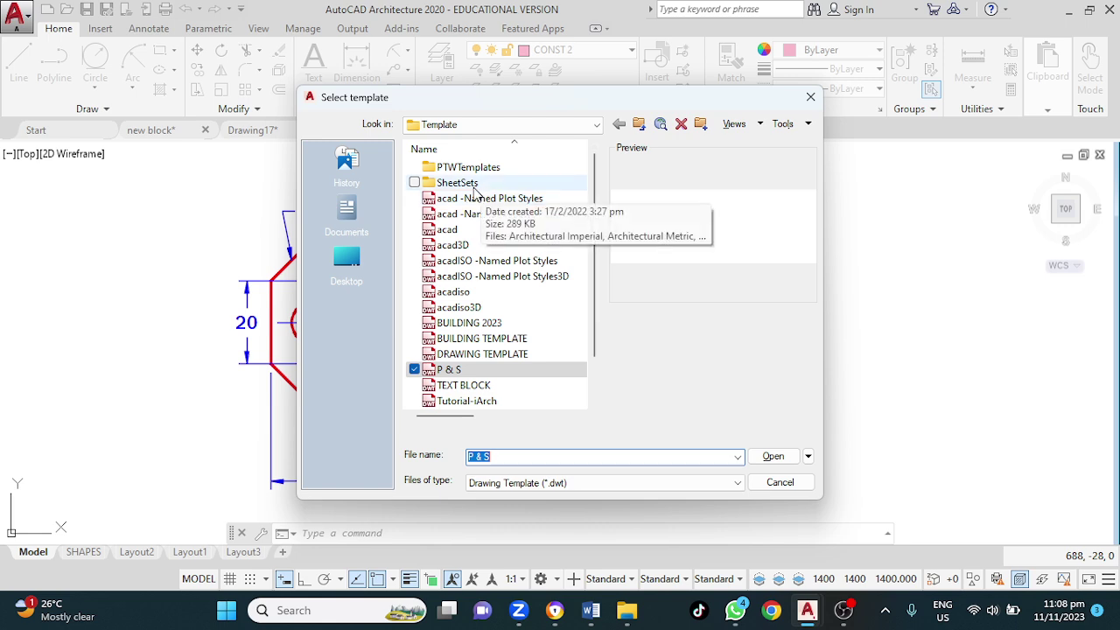
click(810, 96)
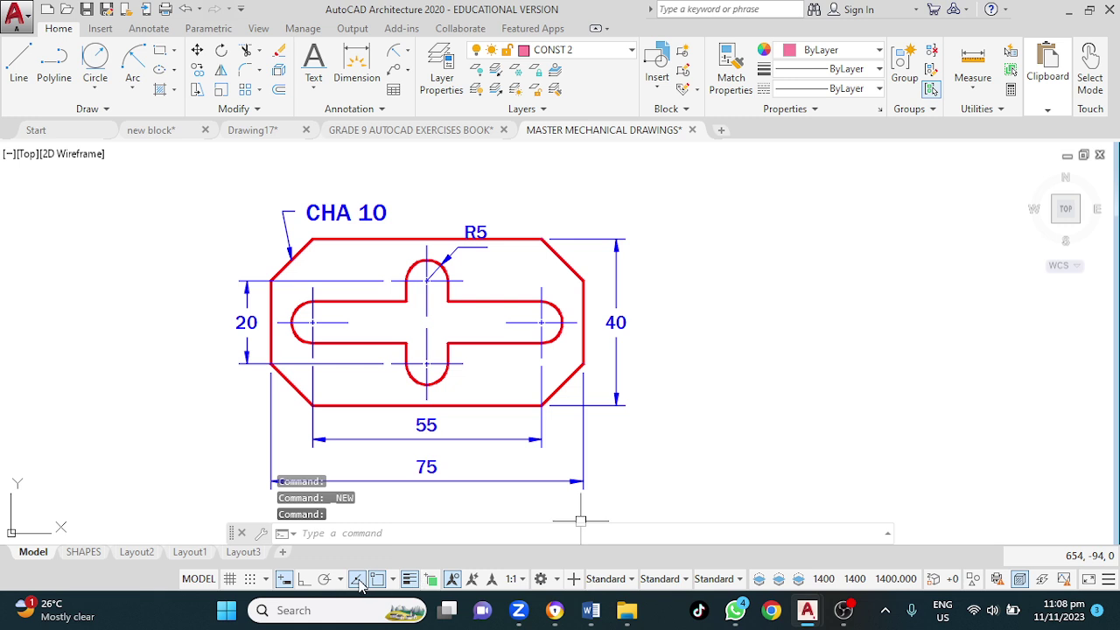
click(229, 582)
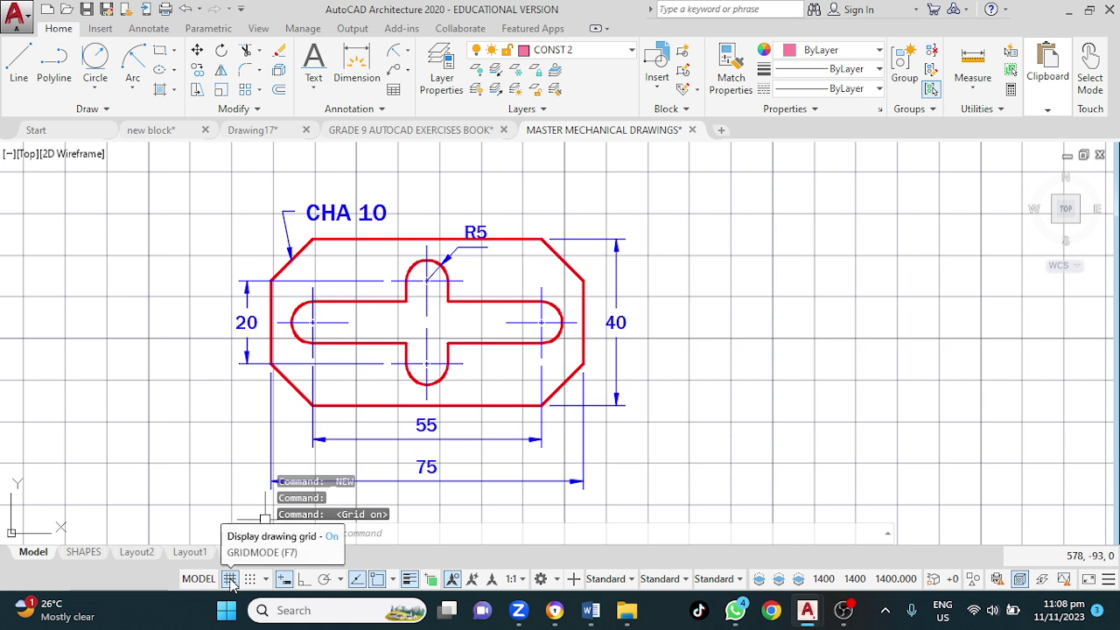
click(229, 579)
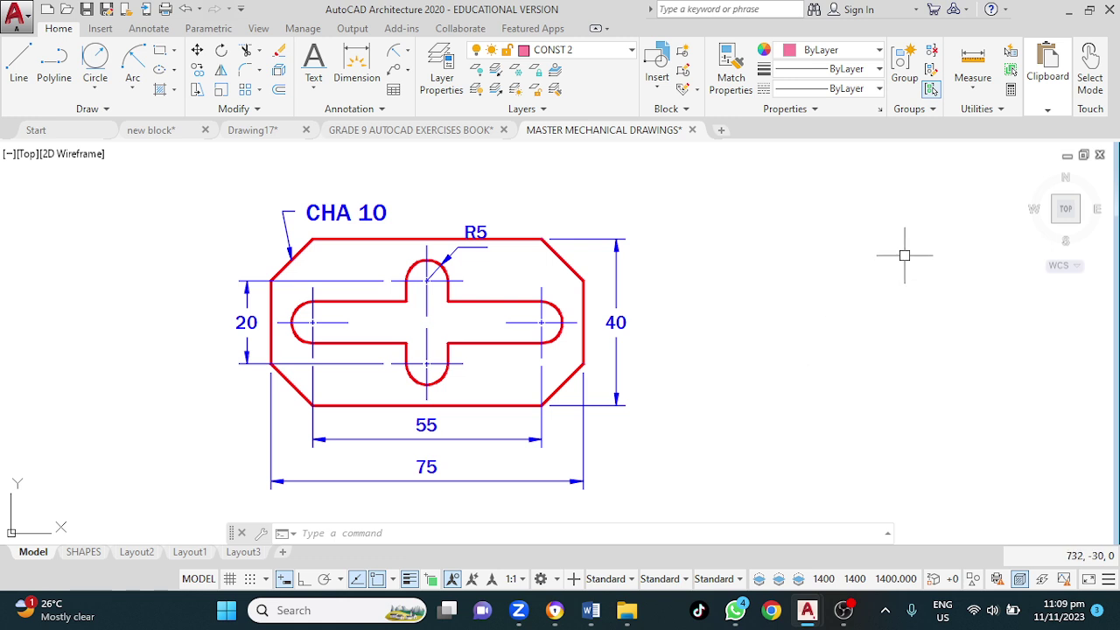
Step: Examine the recommended basic dimension settings table for drawings below 100 mm
mouse_move(900, 253)
middle_down()
mouse_move(784, 360)
mouse_move(738, 350)
middle_up()
scroll(784, 359, down, 2)
scroll(670, 365, up, 2)
scroll(724, 303, down, 5)
middle_drag(724, 303, 484, 459)
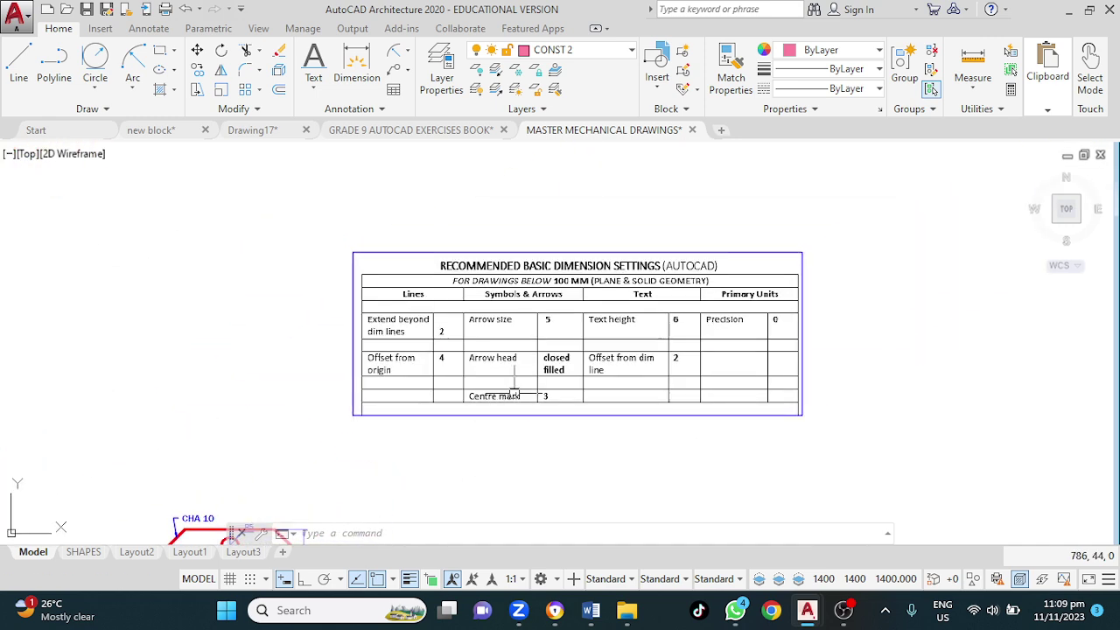
scroll(532, 323, up, 2)
scroll(534, 320, down, 2)
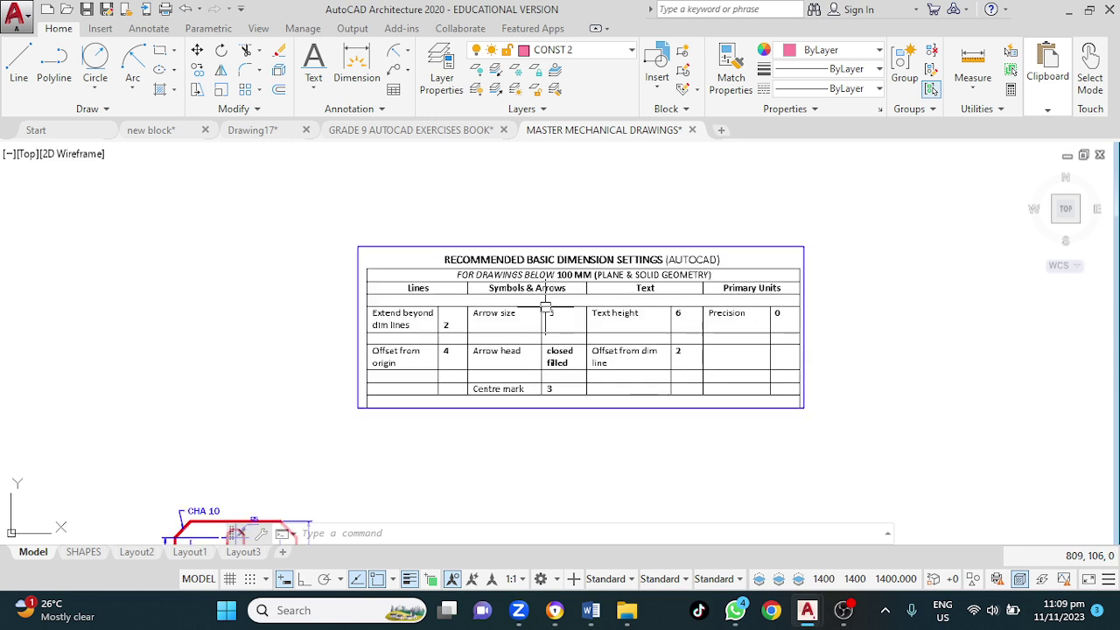
scroll(539, 322, up, 2)
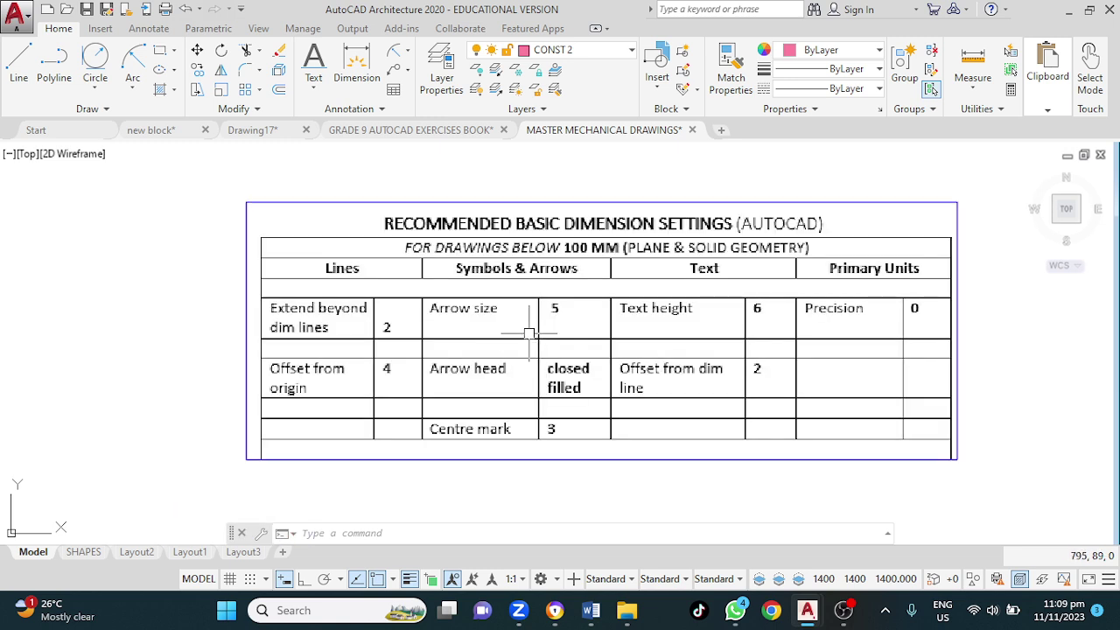
scroll(542, 324, down, 2)
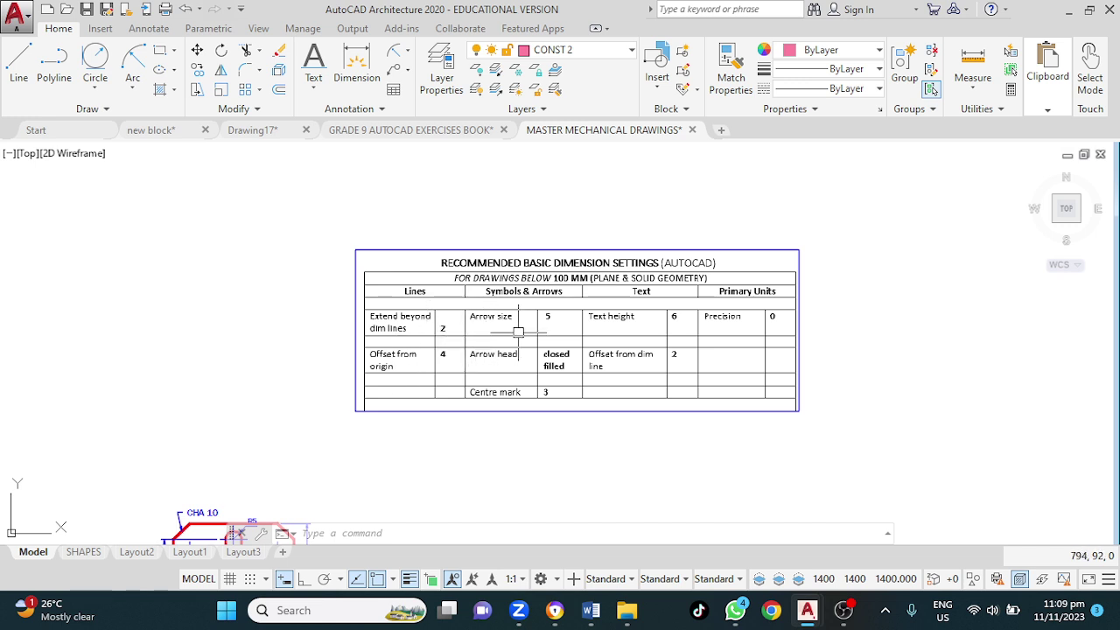
scroll(518, 333, up, 2)
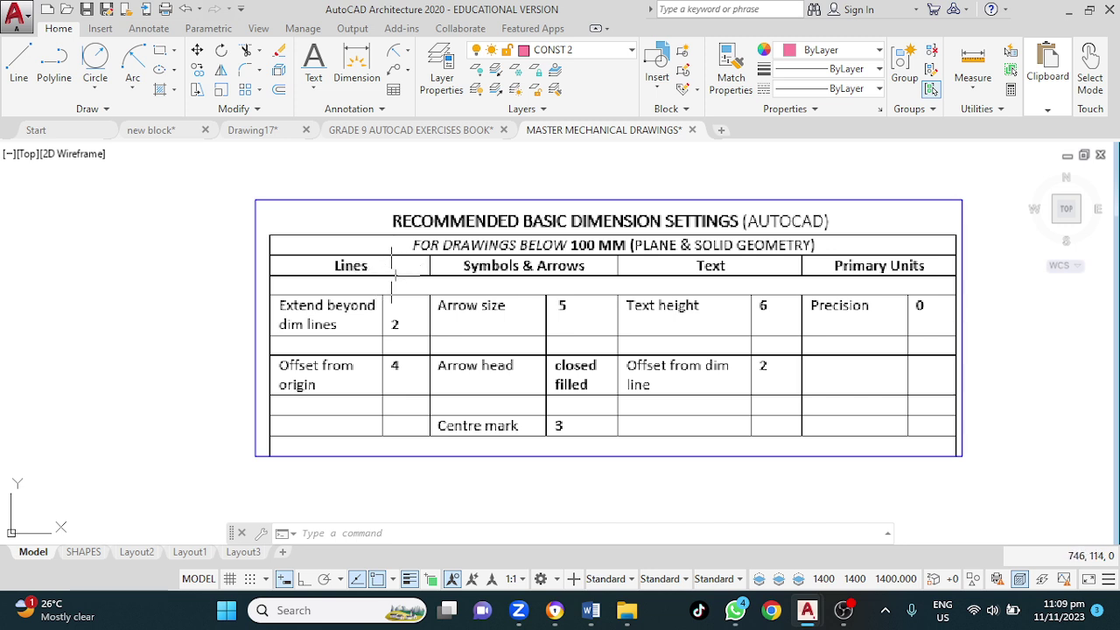
scroll(395, 300, down, 1)
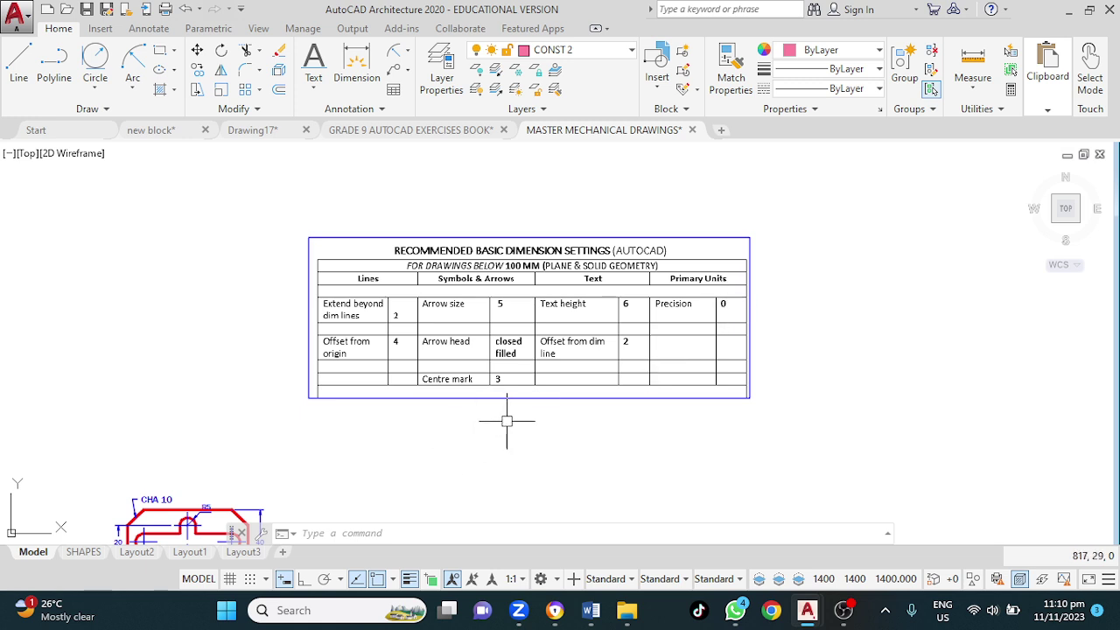
Step: Review the dimensioned reference plate, the recommended layers table for CSEC drawing and the adjacent drawing limits table
middle_drag(506, 421, 588, 329)
middle_drag(355, 473, 481, 404)
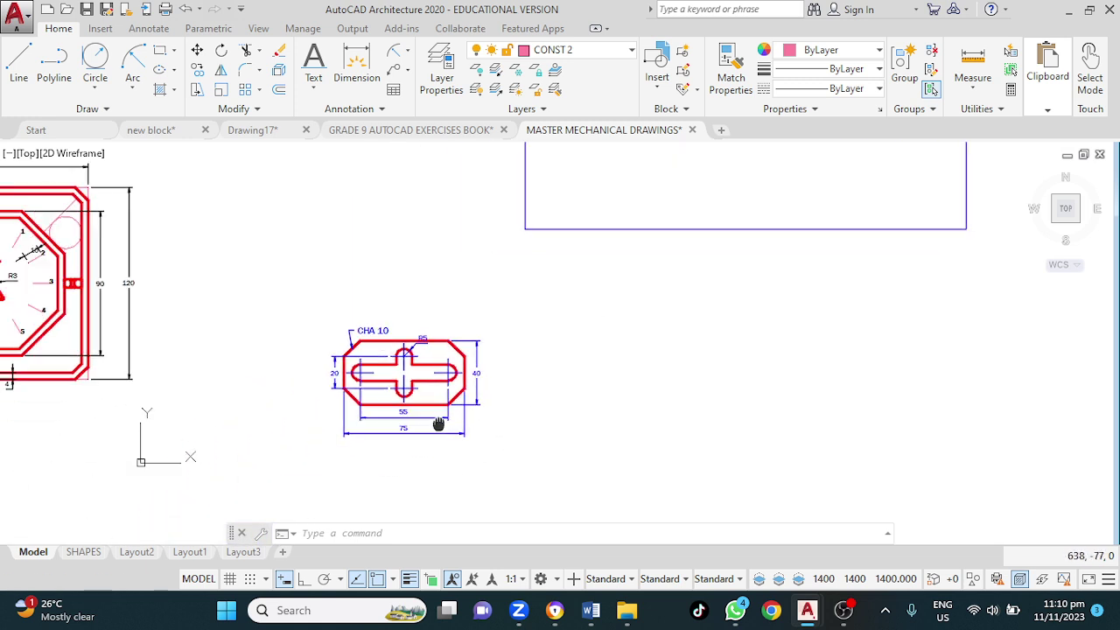
scroll(403, 395, up, 2)
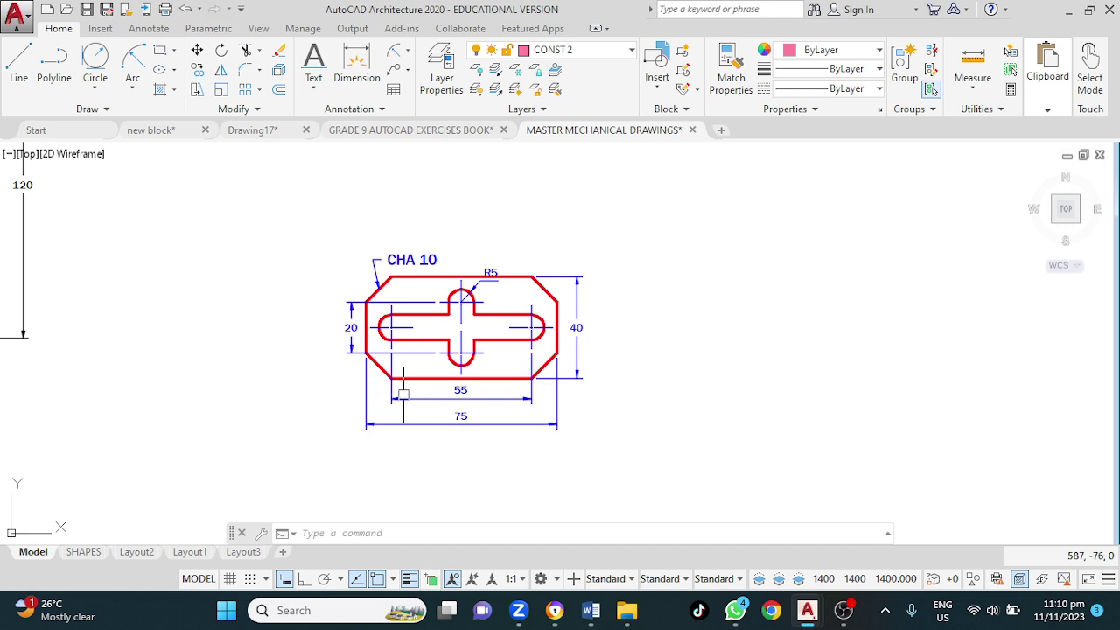
click(544, 366)
middle_drag(893, 263, 500, 270)
scroll(827, 293, down, 4)
middle_drag(795, 288, 373, 390)
middle_drag(805, 322, 642, 347)
scroll(642, 348, up, 4)
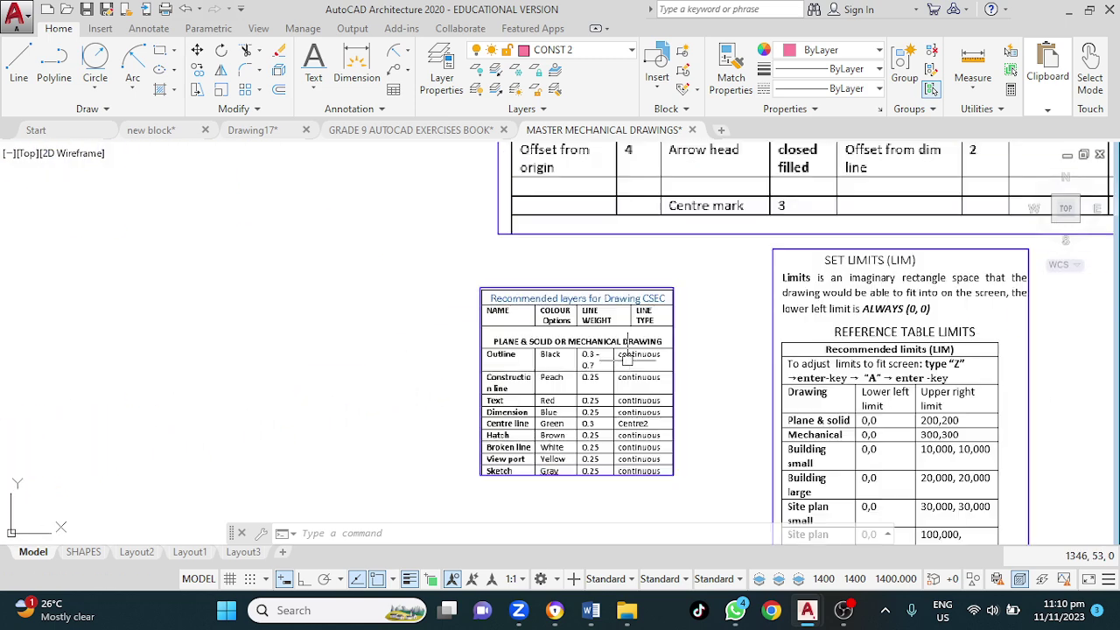
scroll(614, 363, up, 4)
scroll(615, 362, down, 4)
middle_drag(707, 357, 732, 321)
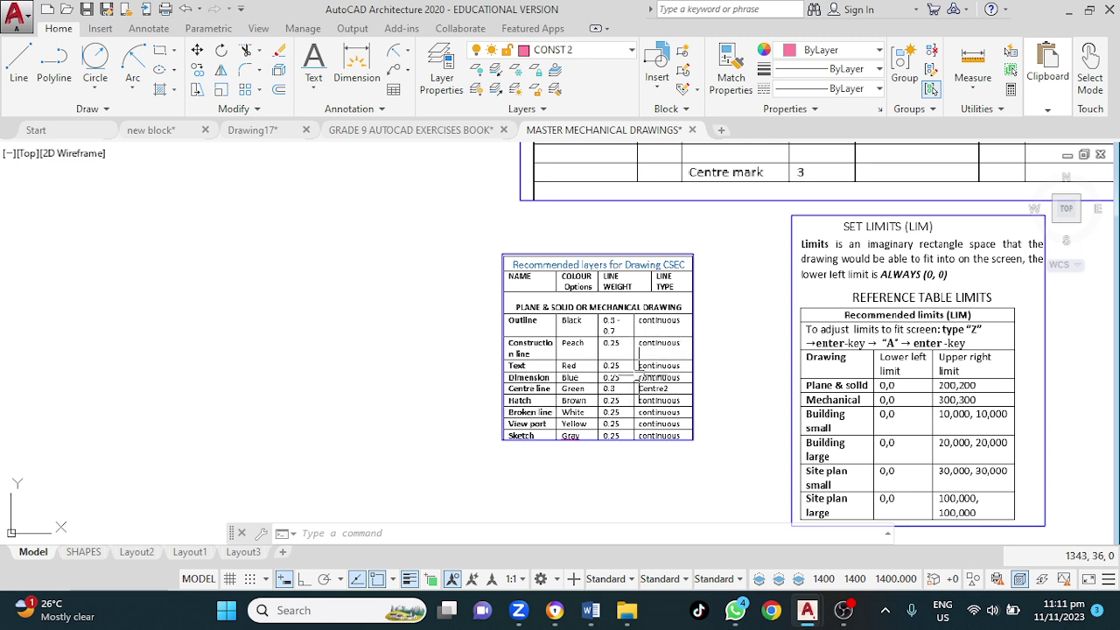
middle_drag(645, 232, 619, 266)
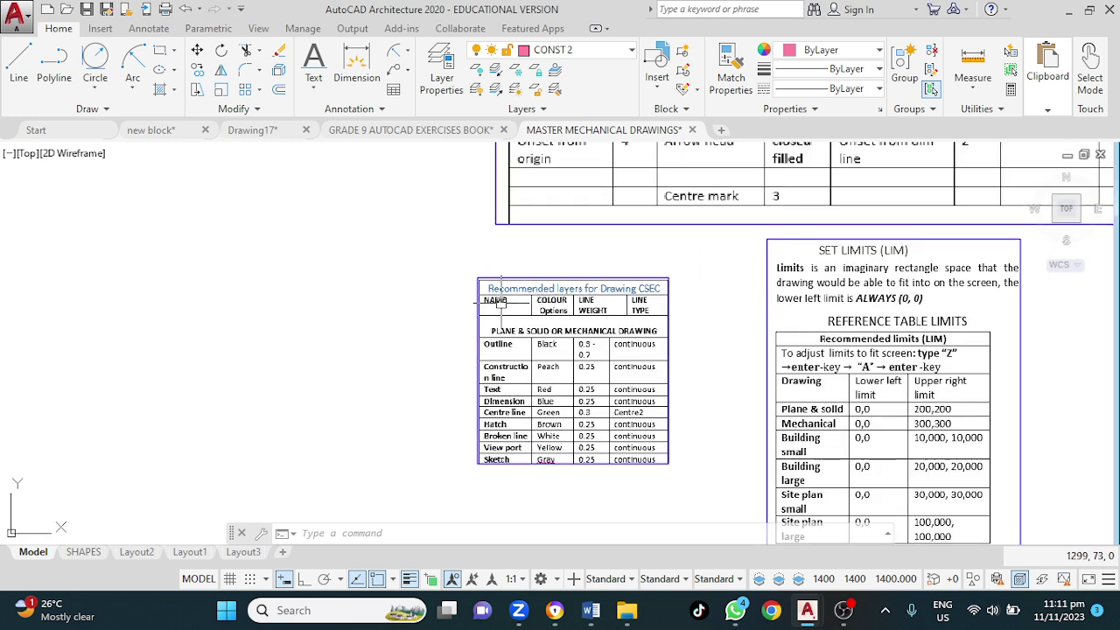
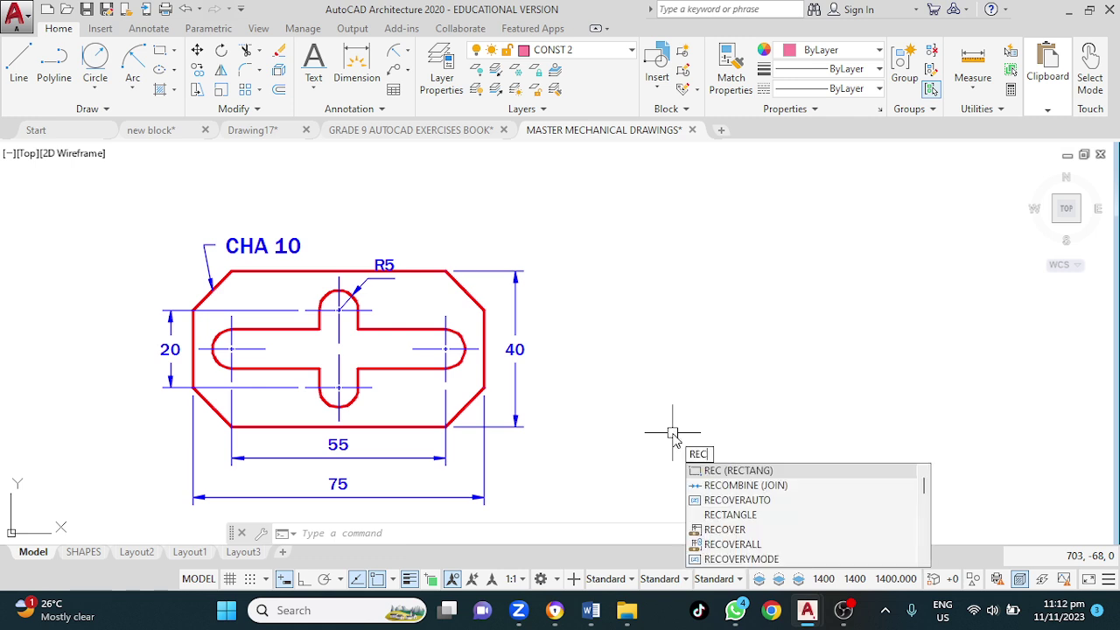
Step: Draw a rectangle 75 wide and 40 high with both chamfer distances set to 10, in the empty space beside the reference plate
key(Return)
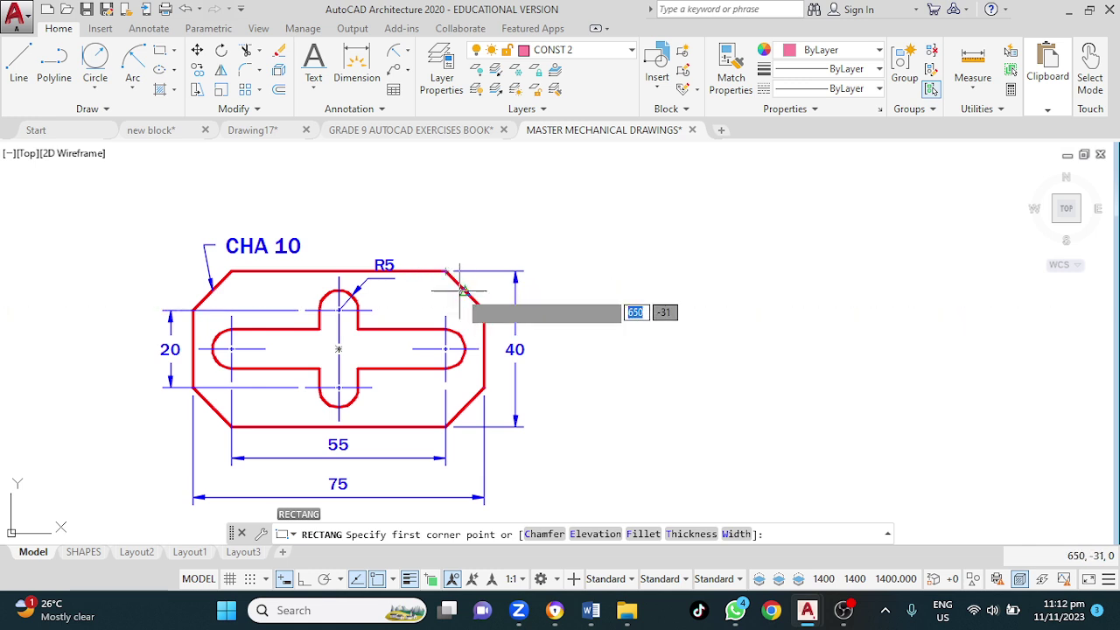
click(545, 535)
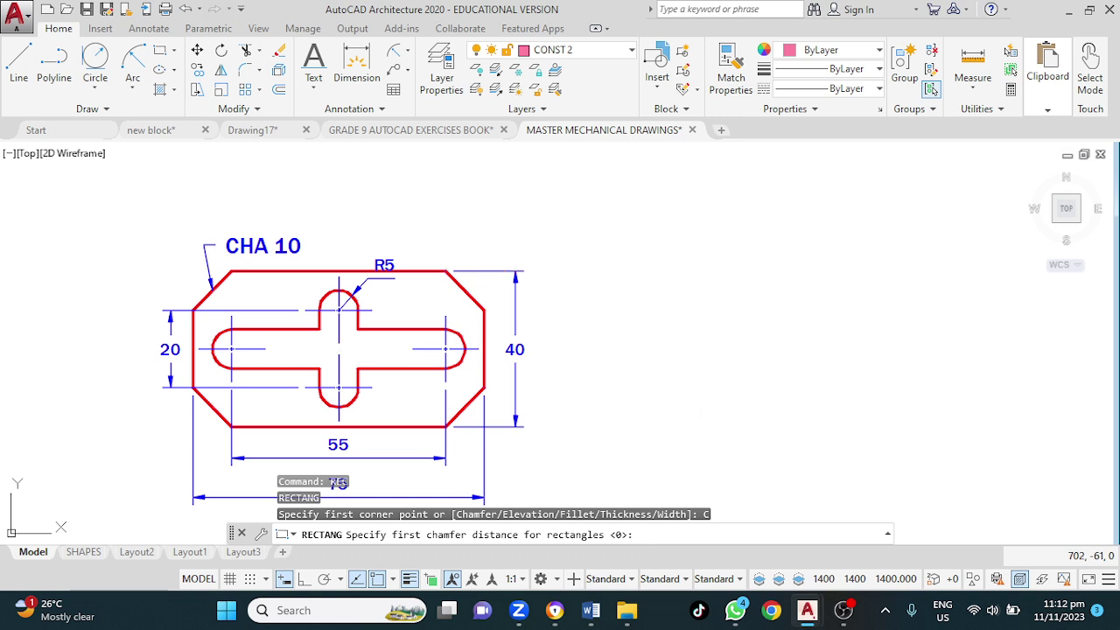
key(Return)
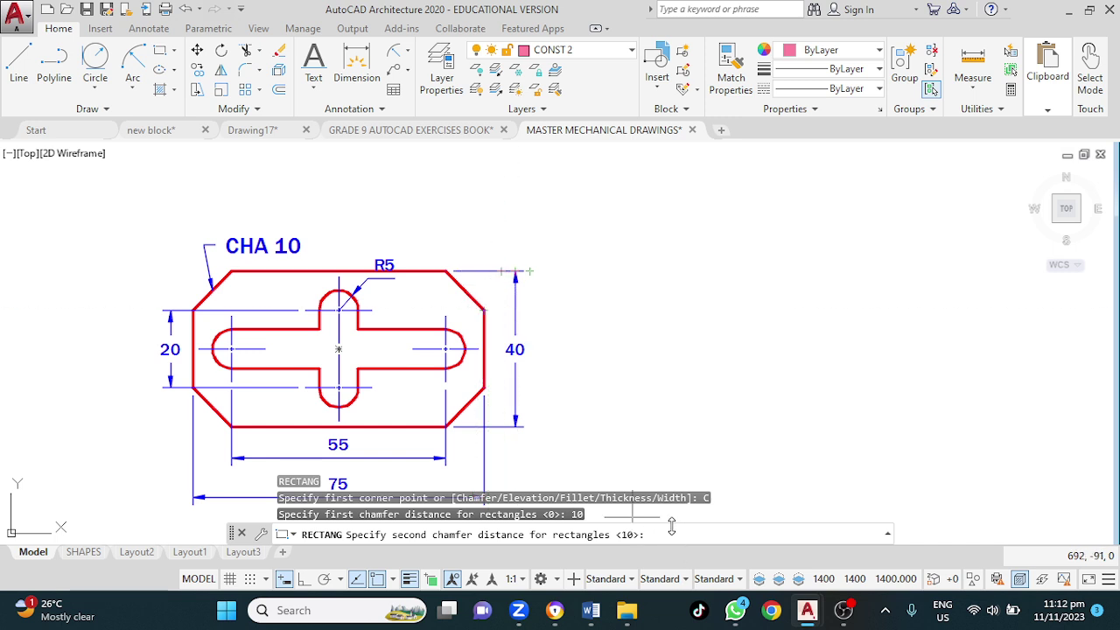
key(Return)
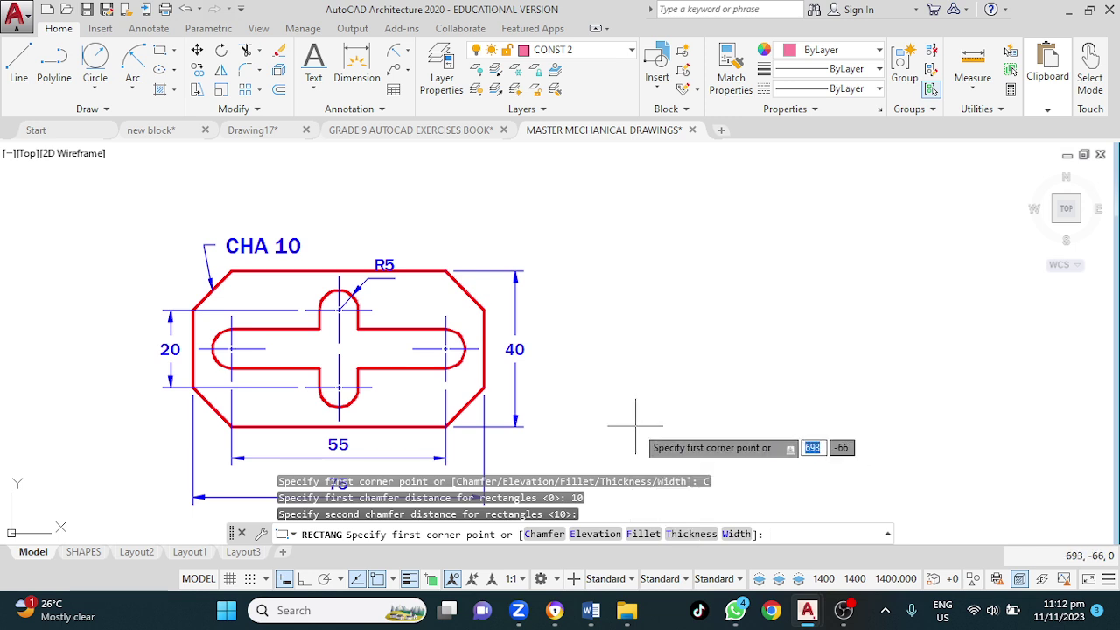
click(641, 380)
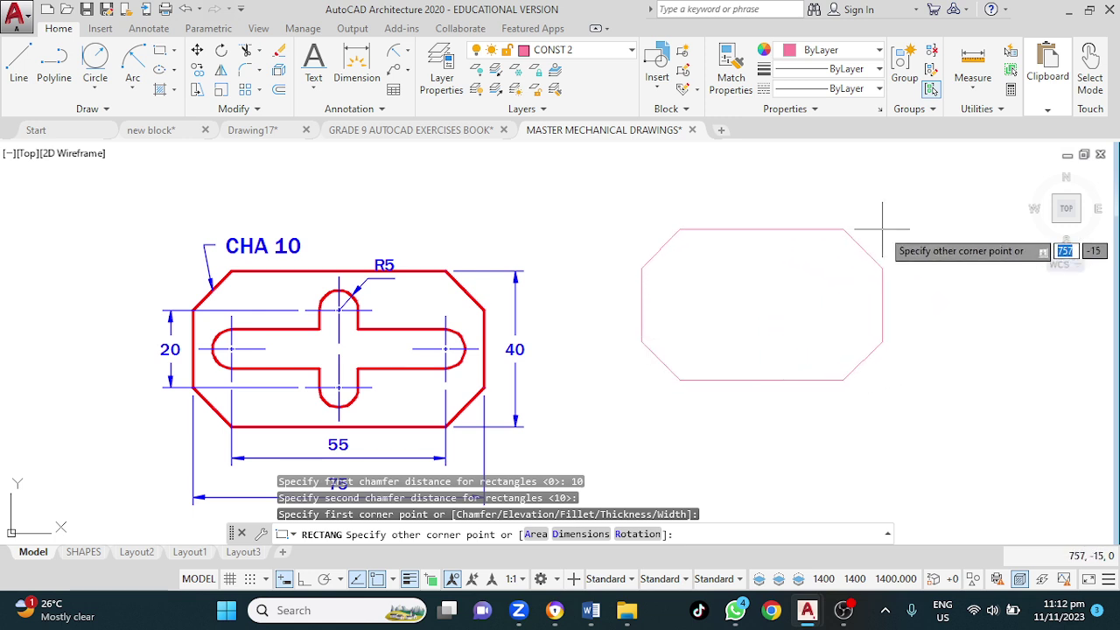
text(@)
middle_drag(882, 229, 893, 158)
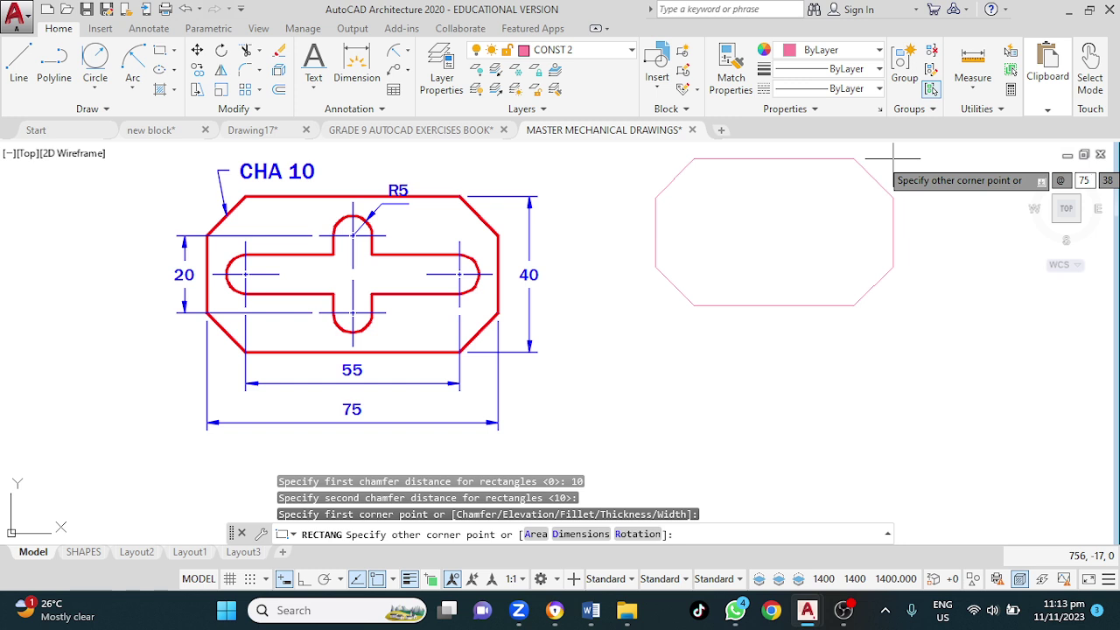
text(75)
key(Tab)
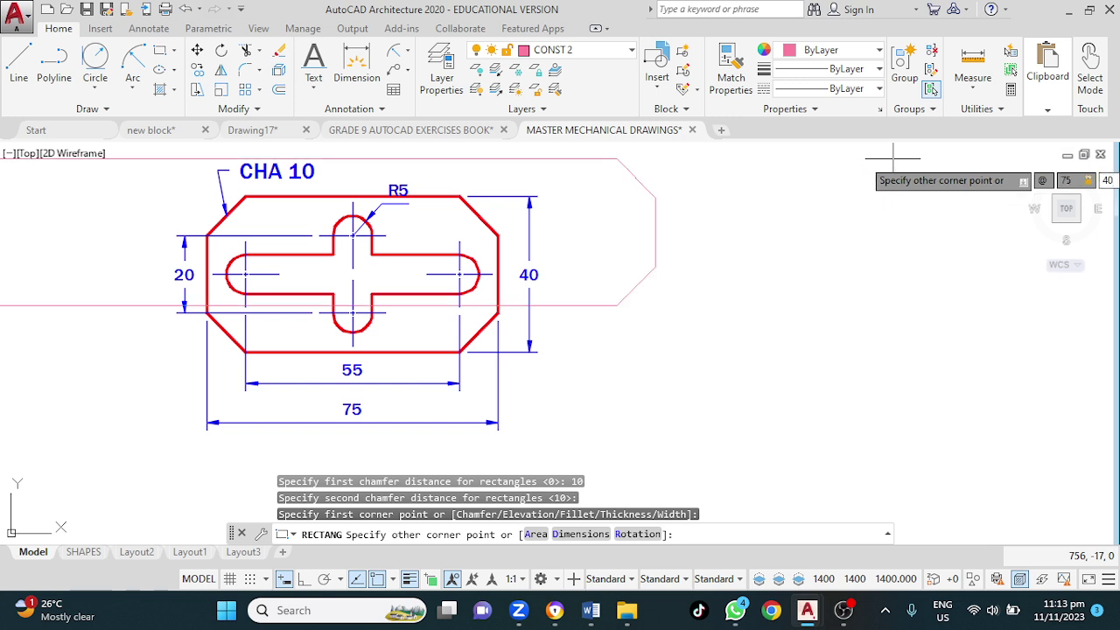
text(40)
key(Return)
mouse_move(830, 230)
middle_down()
mouse_move(752, 325)
mouse_move(746, 312)
middle_up()
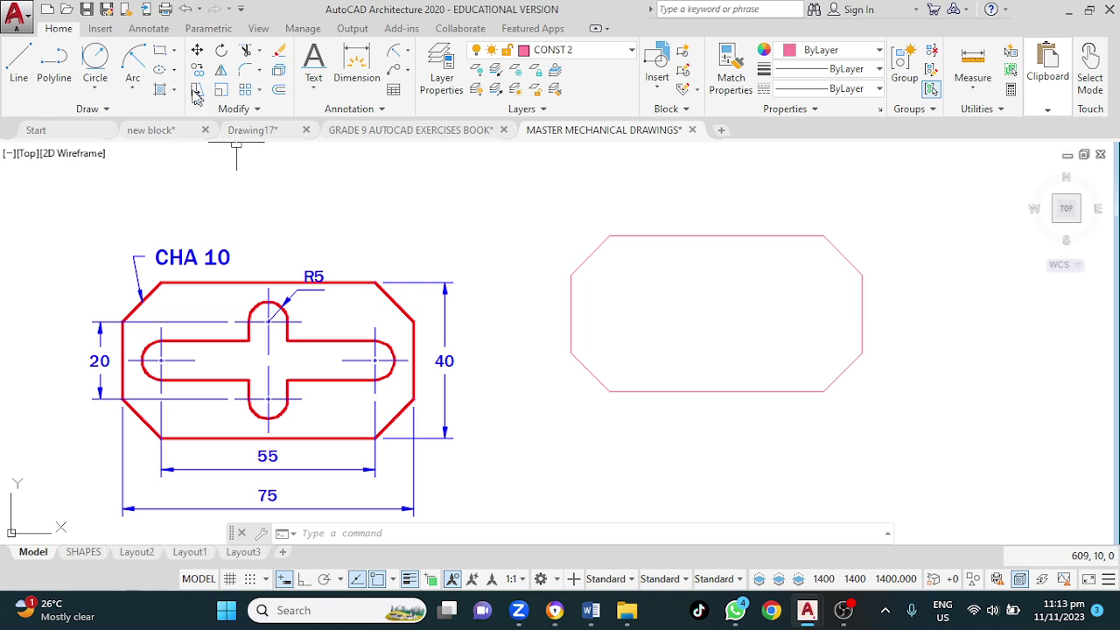
click(163, 53)
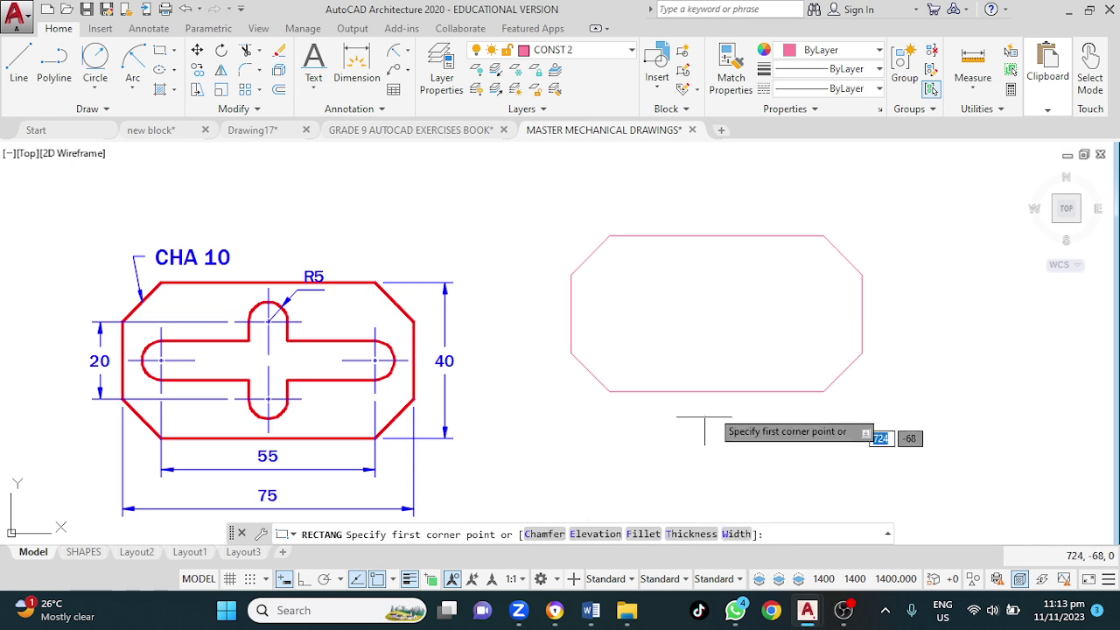
key(Escape)
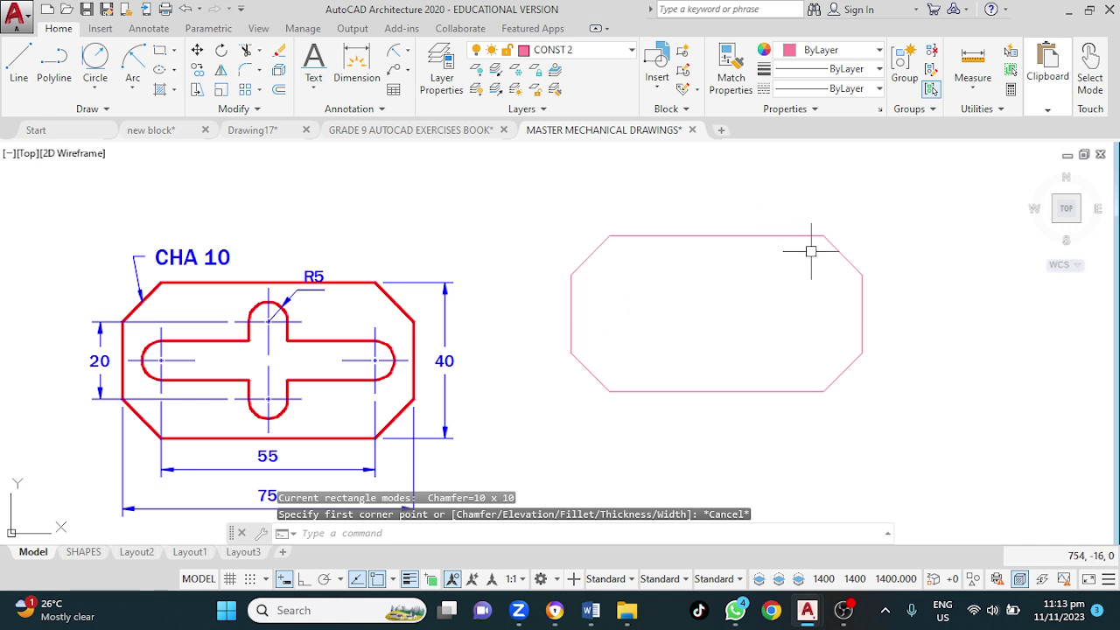
Step: Draw a horizontal line 55 long below the new chamfered rectangle with Ortho mode on
middle_drag(730, 315, 678, 313)
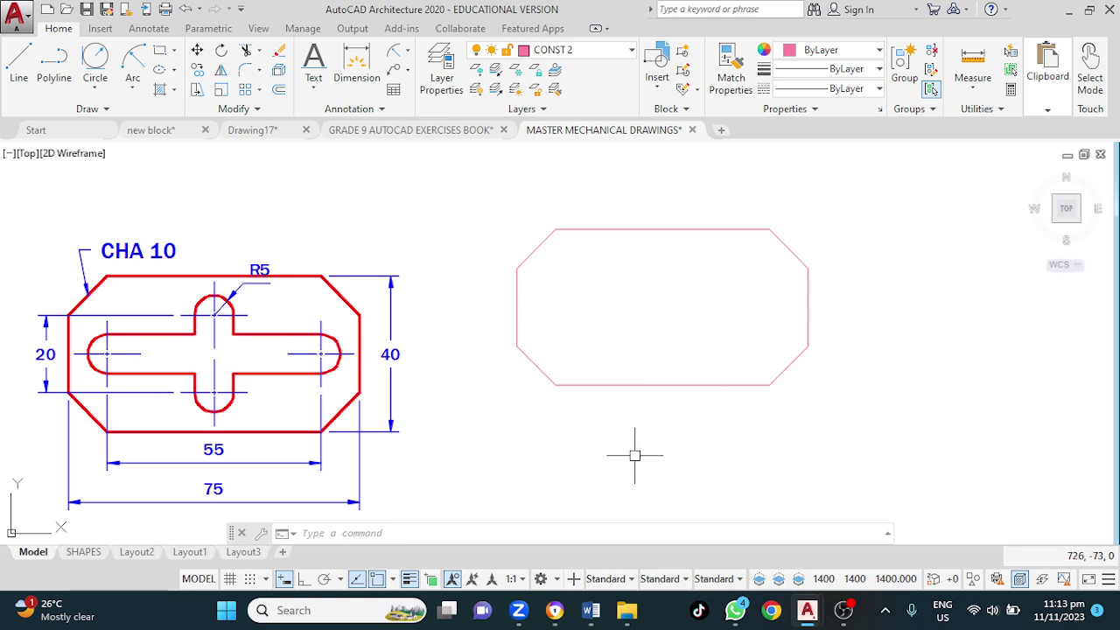
middle_drag(594, 449, 588, 391)
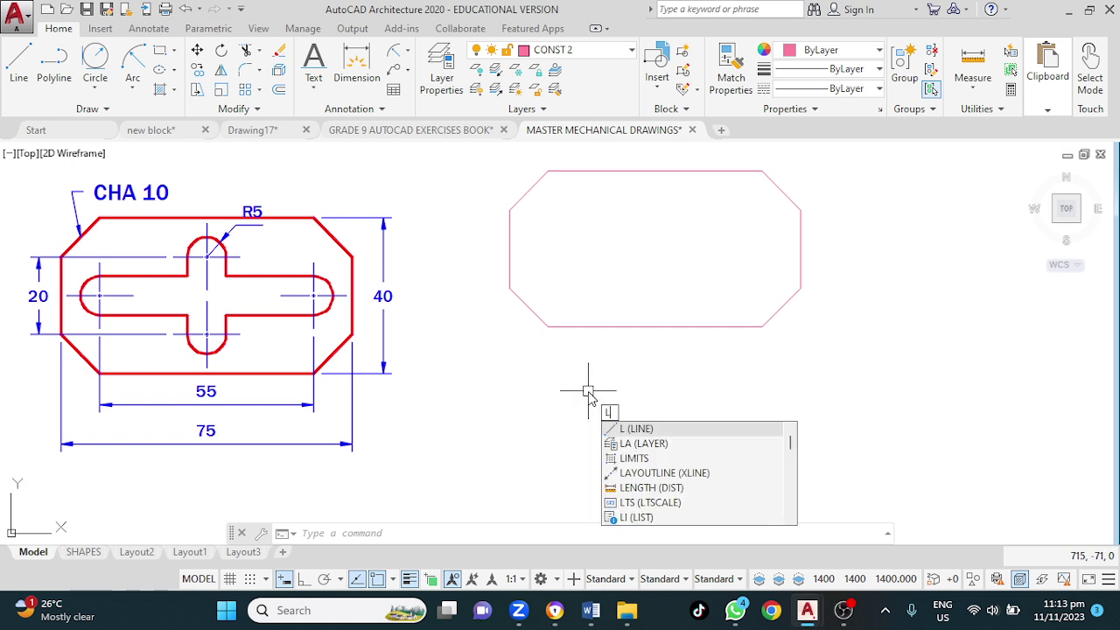
key(Return)
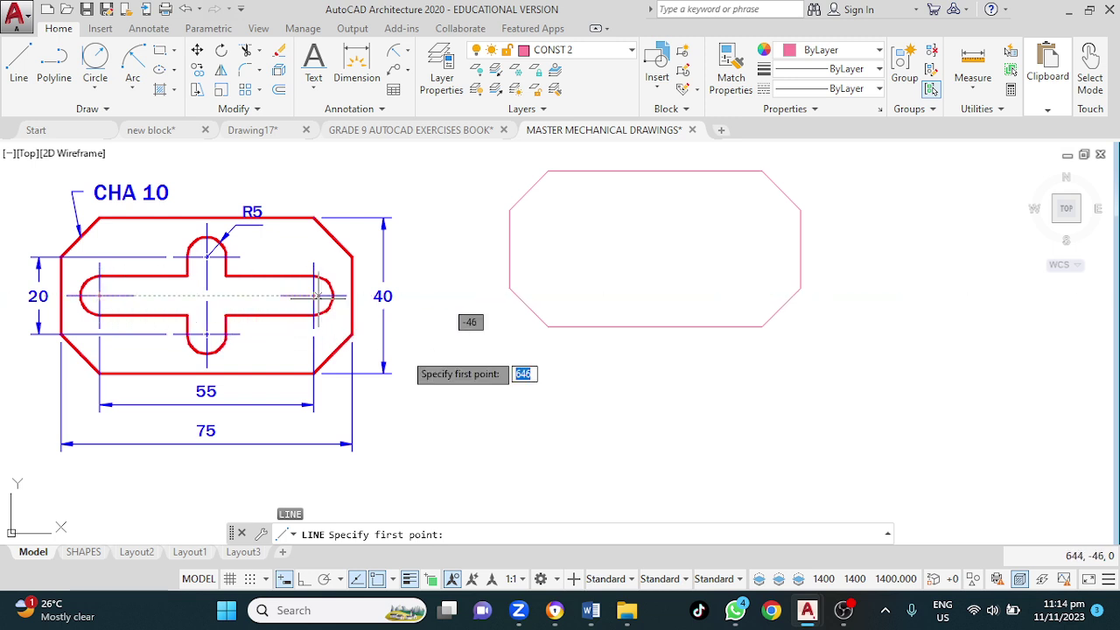
click(561, 441)
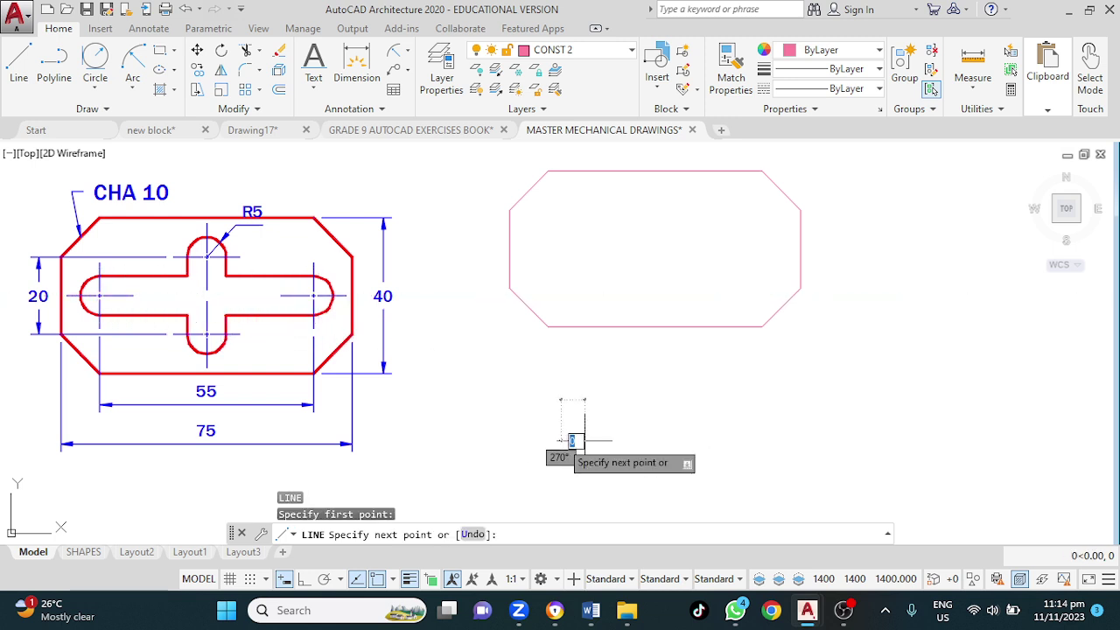
click(305, 580)
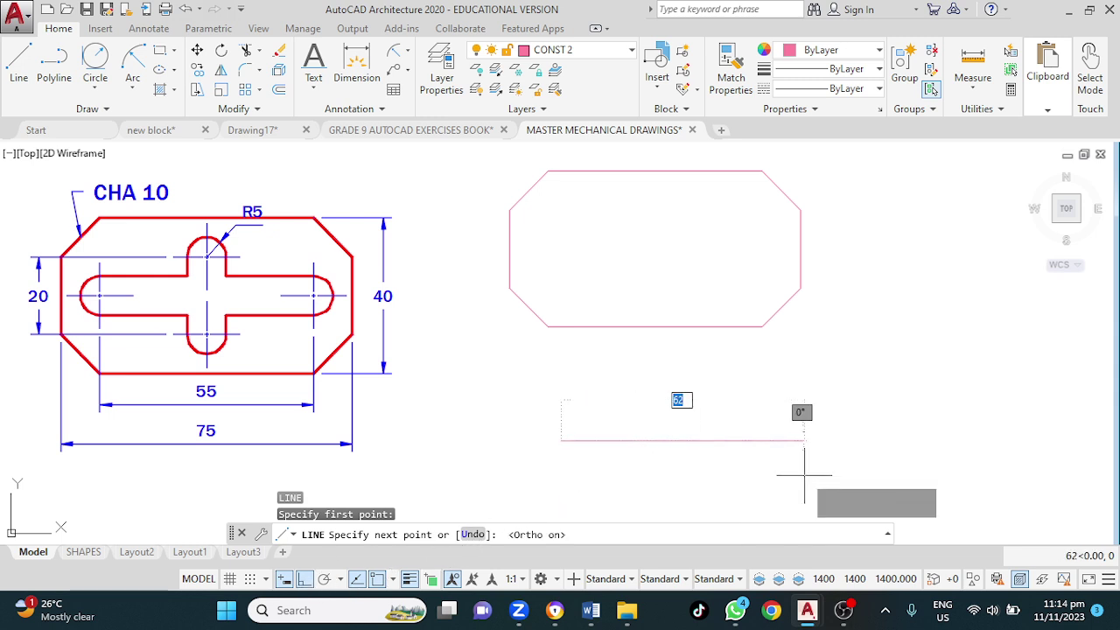
text(55)
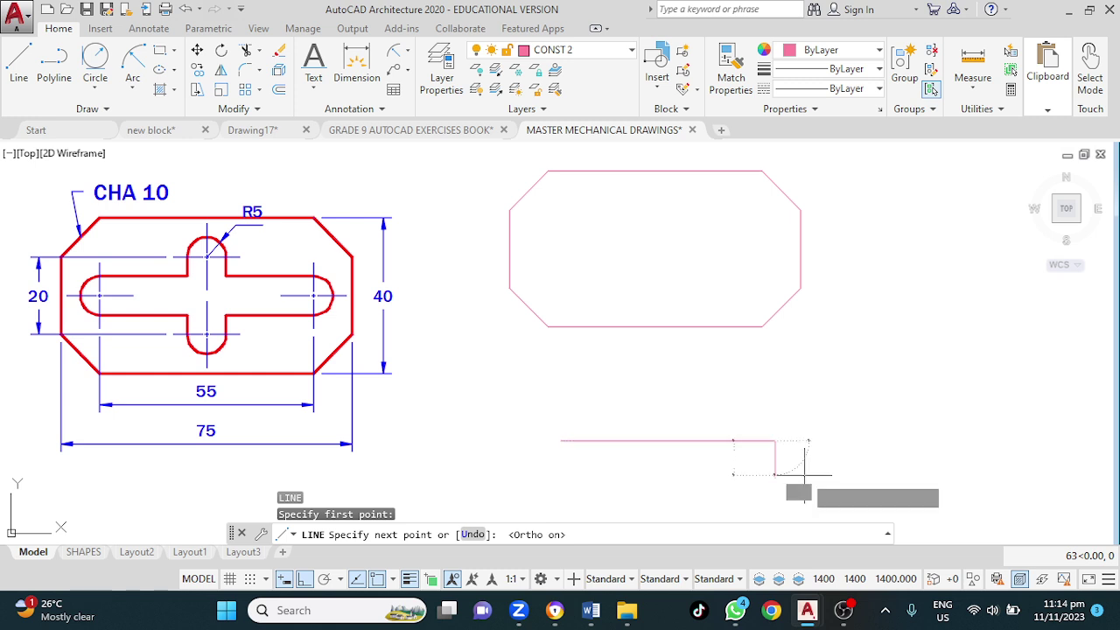
Step: Draw a vertical line 20 long upward from the right end of the 55 long horizontal line
key(Return)
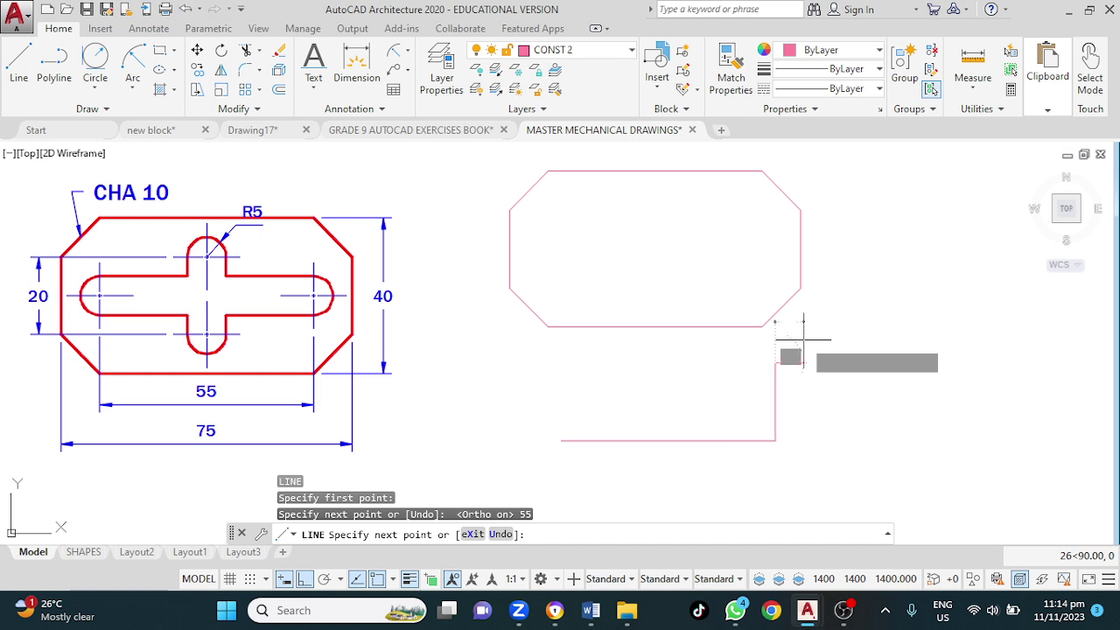
key(Return)
key(Return)
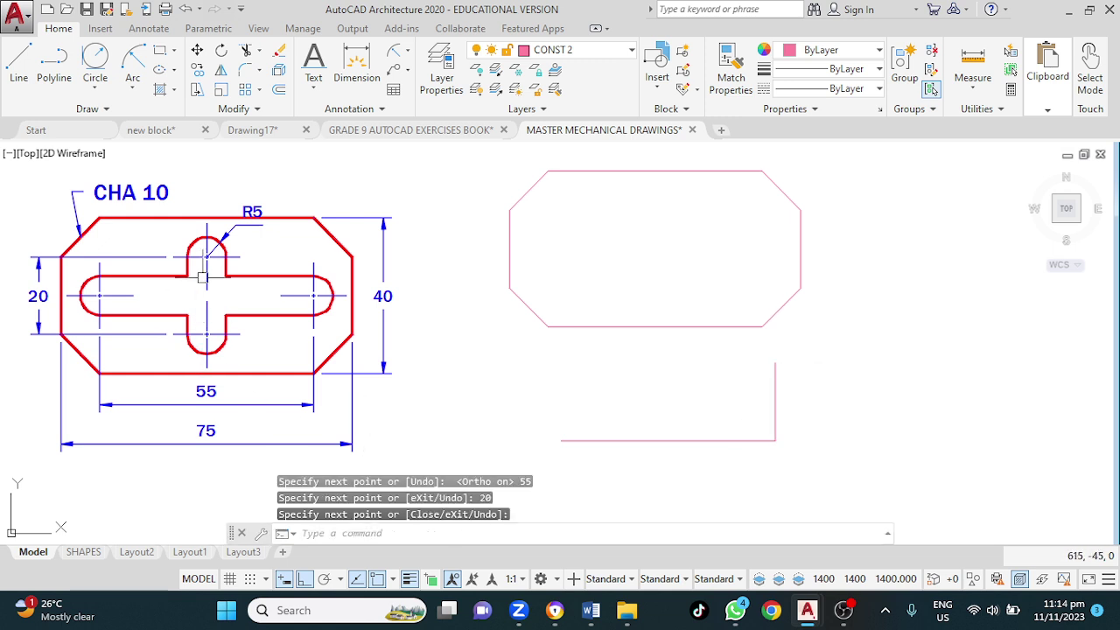
Step: Move the 20 long vertical line by its midpoint onto the midpoint of the horizontal line to form a cross
click(217, 242)
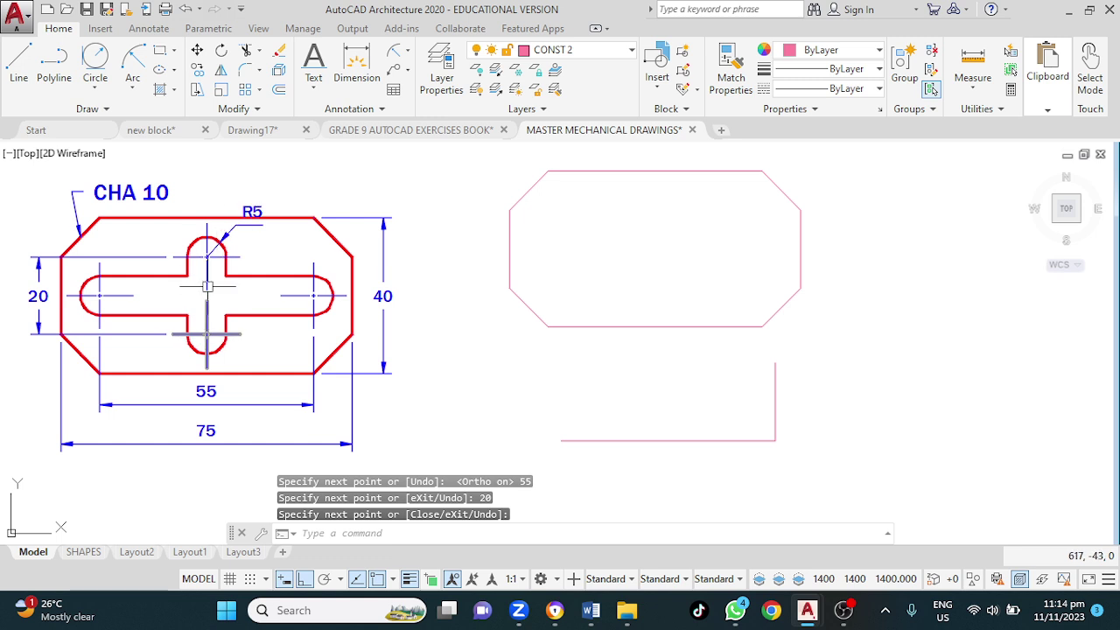
click(775, 400)
click(775, 401)
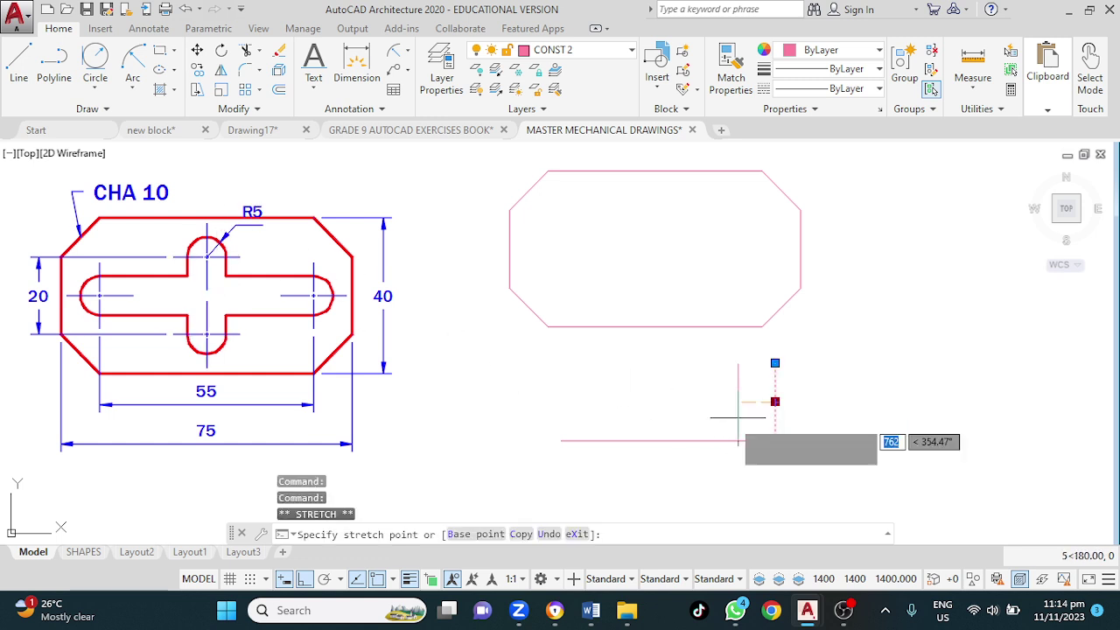
click(668, 440)
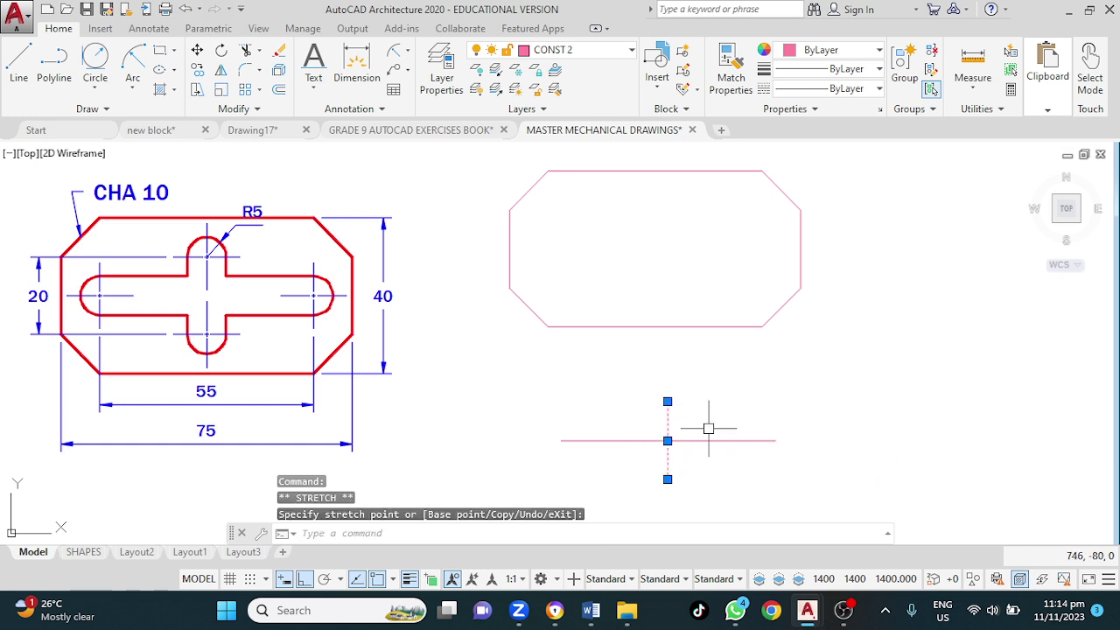
key(Escape)
Step: Draw a multiline with Zero justification and scale 5.00 along the full length of the horizontal centre line
middle_drag(721, 413, 710, 375)
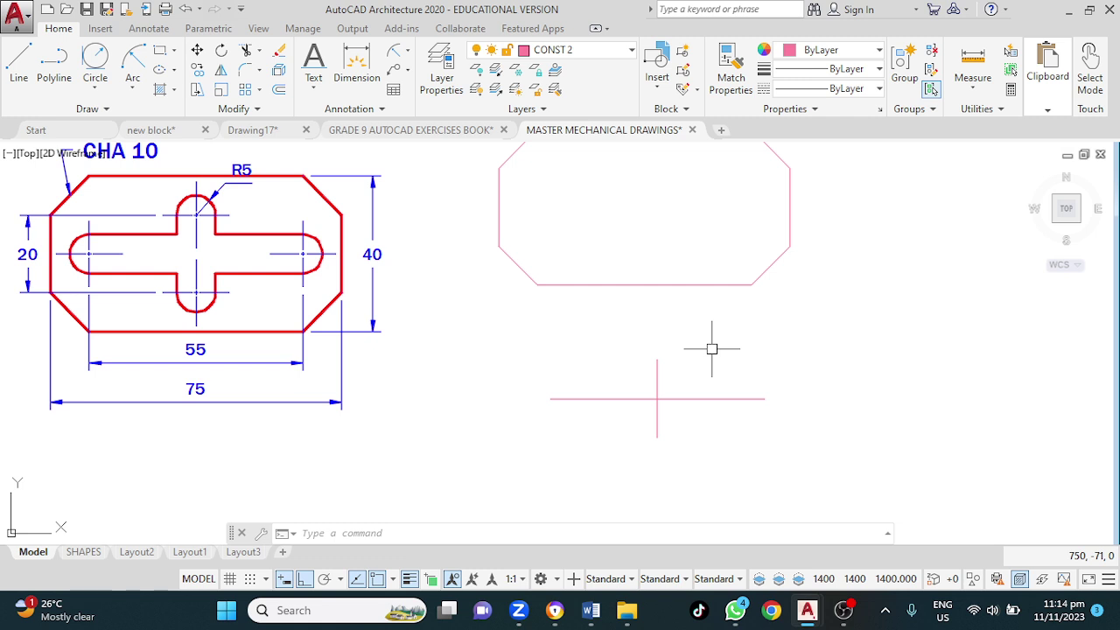
text(L)
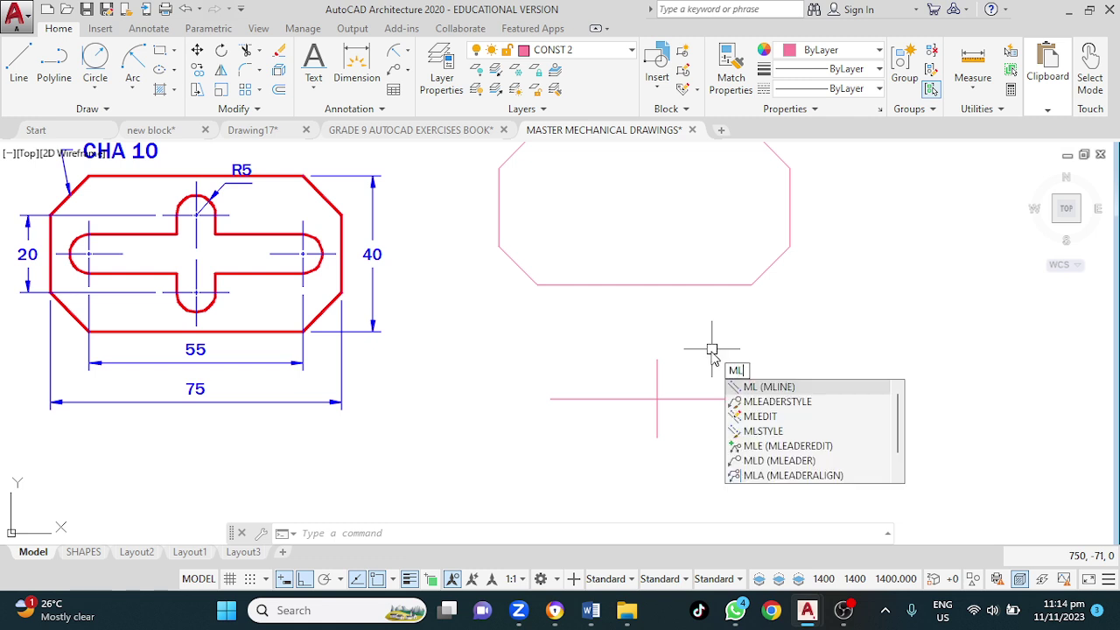
key(Return)
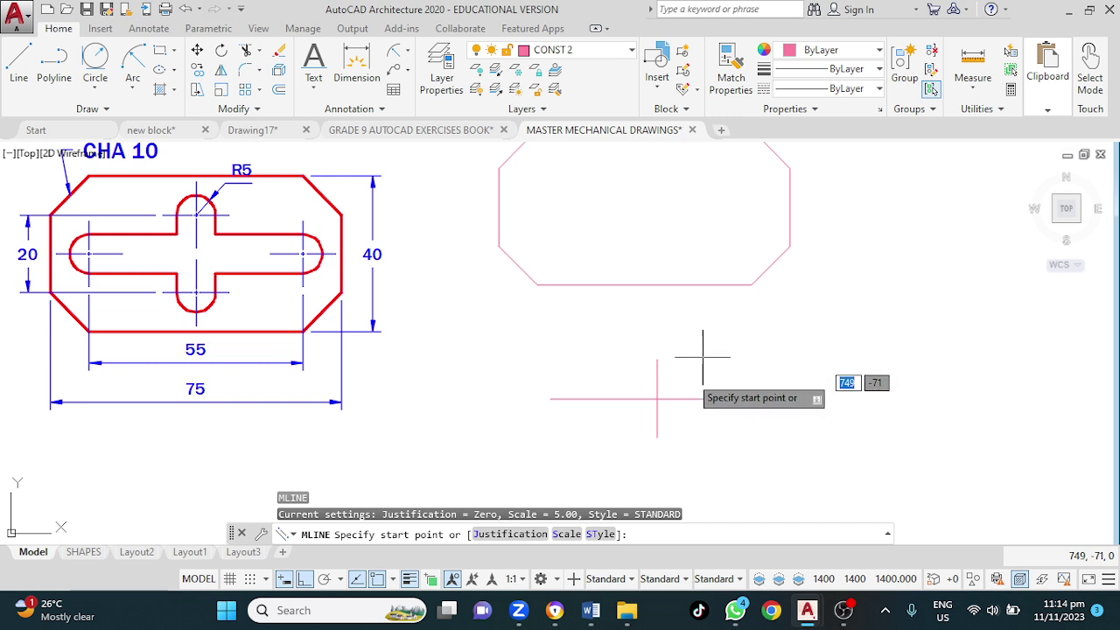
click(508, 535)
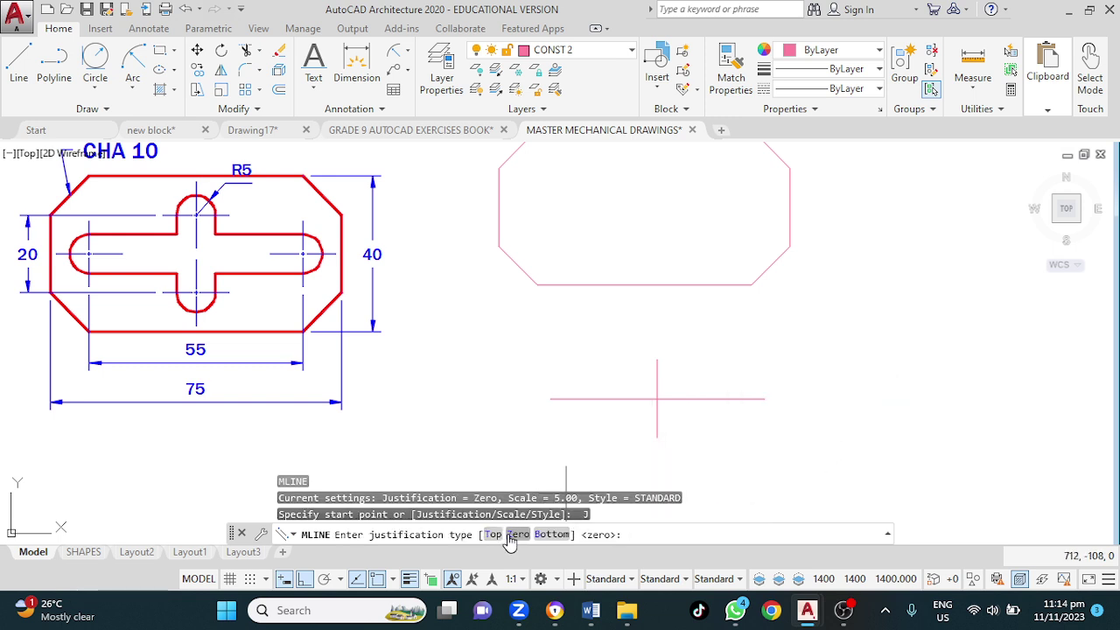
click(518, 534)
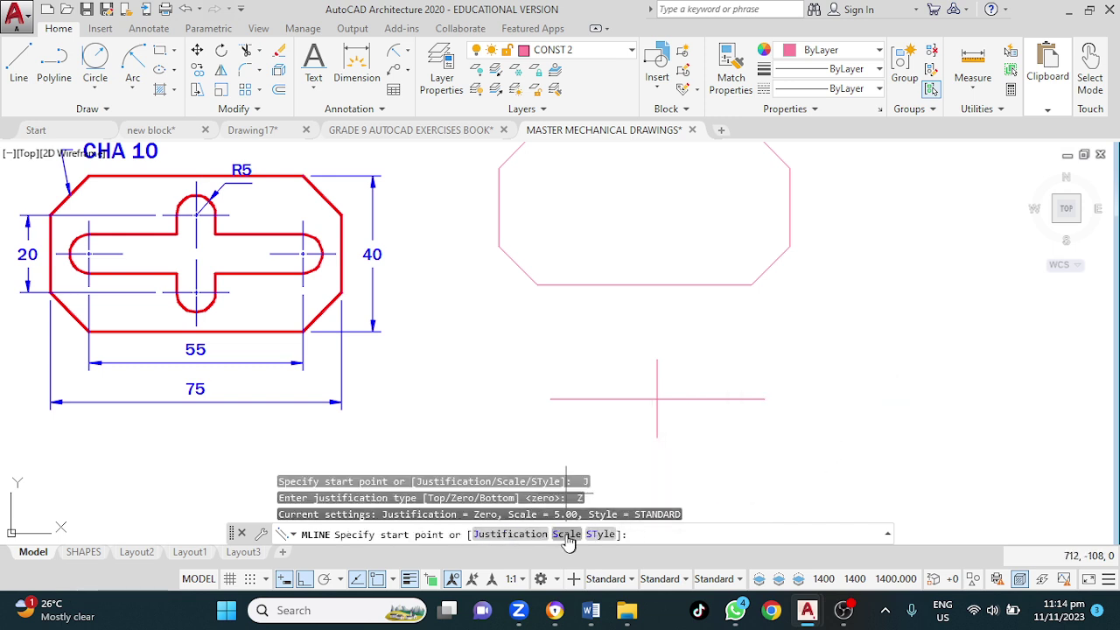
click(567, 534)
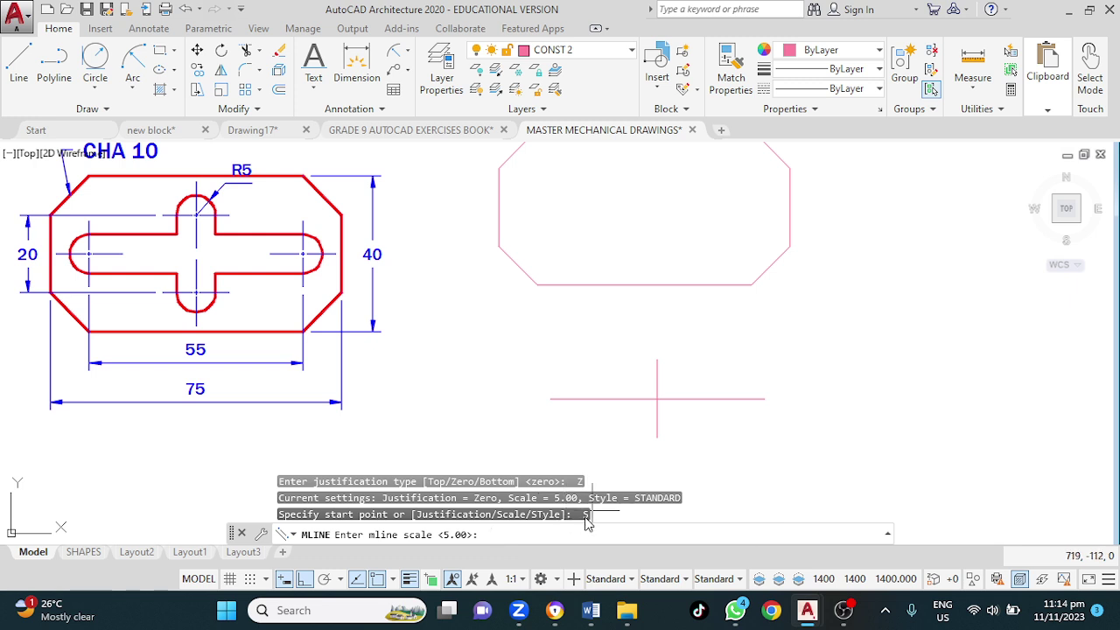
key(Return)
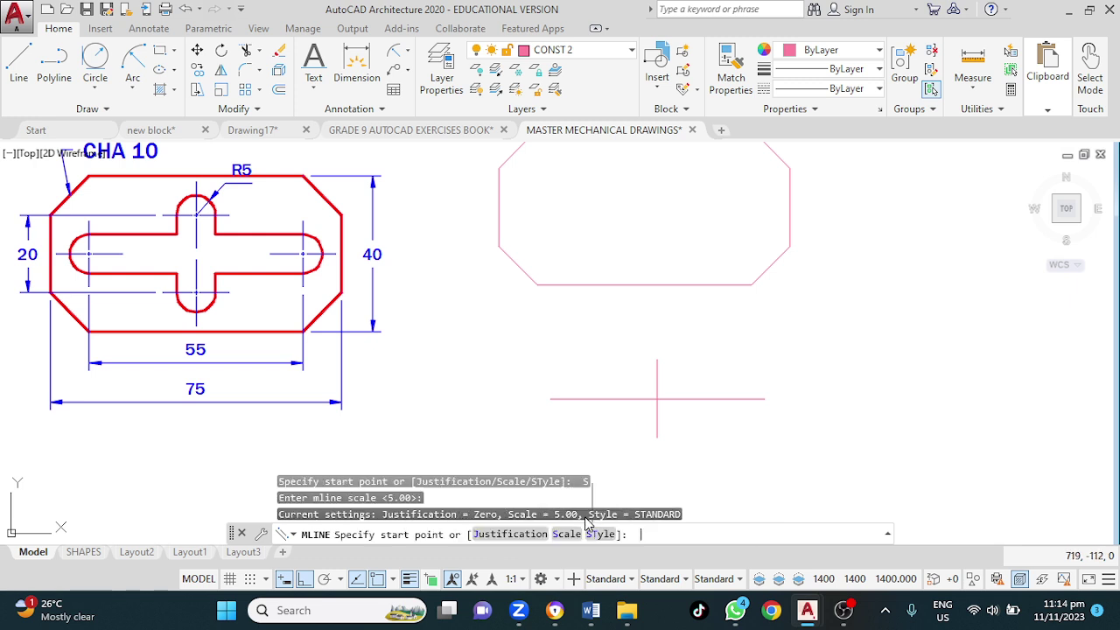
click(552, 394)
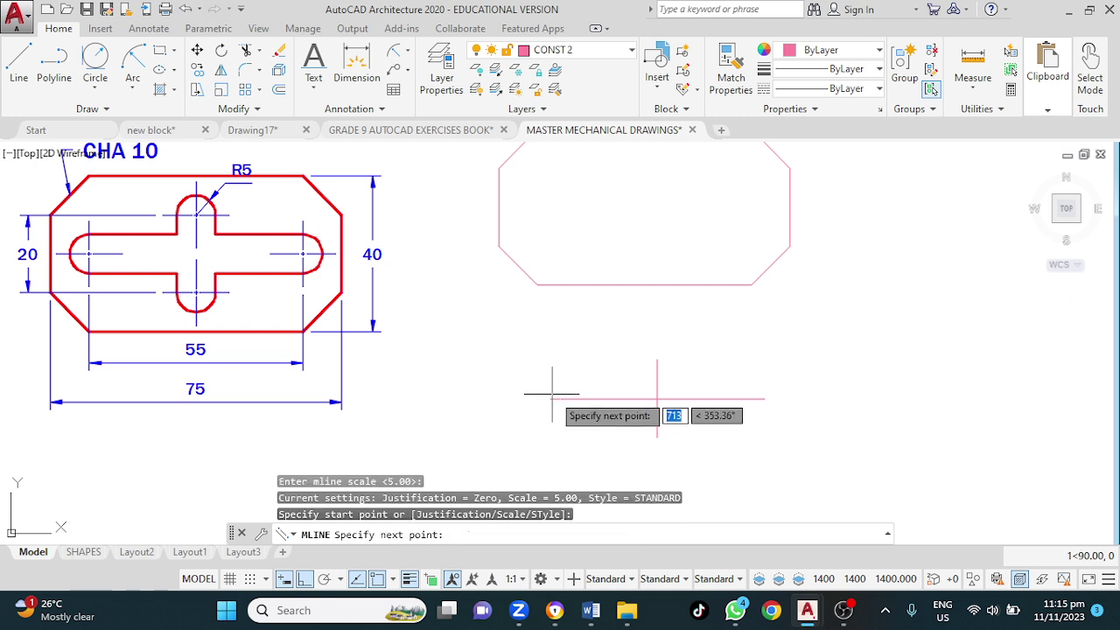
click(763, 398)
key(Return)
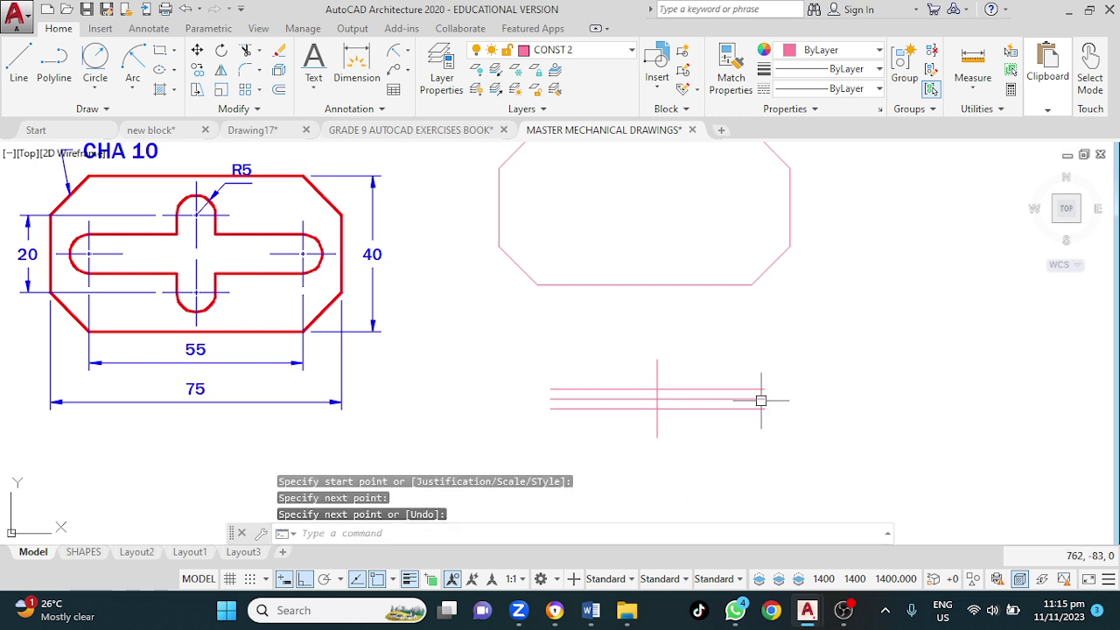
Step: Draw a second multiline with the same settings along the vertical centre line from its upper to its lower end
key(Return)
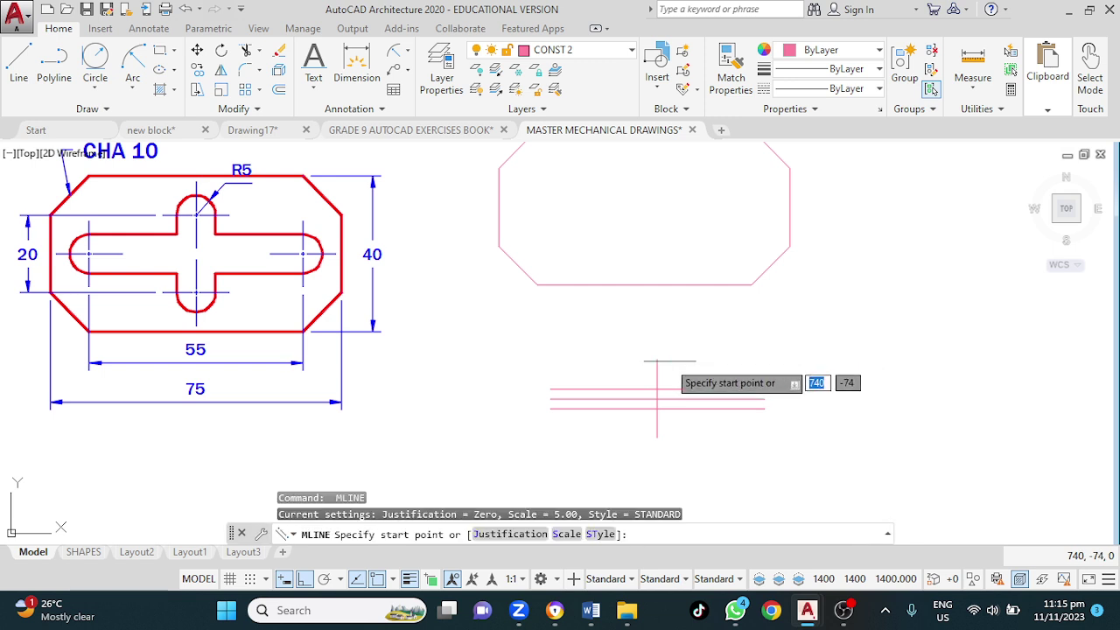
click(657, 359)
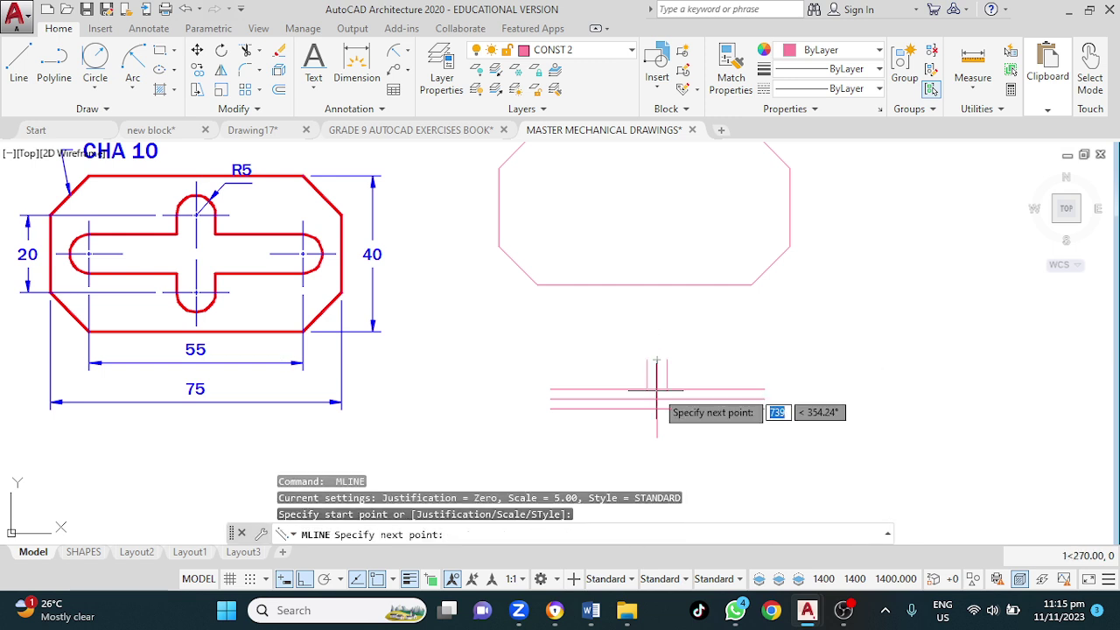
click(657, 437)
key(Return)
Step: Delete the horizontal and vertical centre lines between the multilines
scroll(710, 412, up, 4)
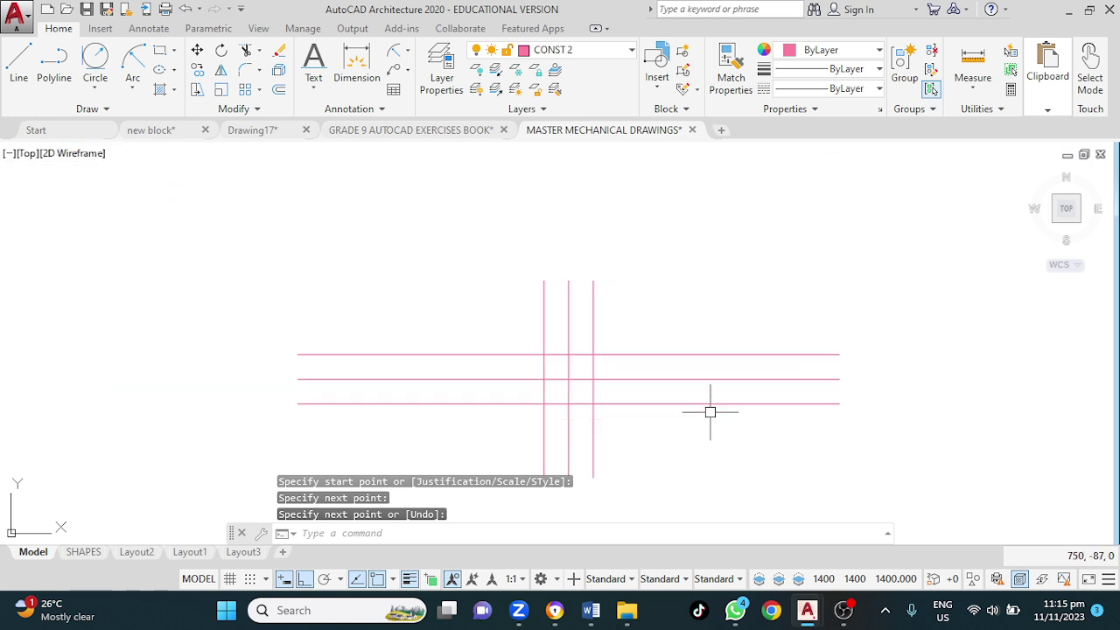
click(717, 380)
click(570, 326)
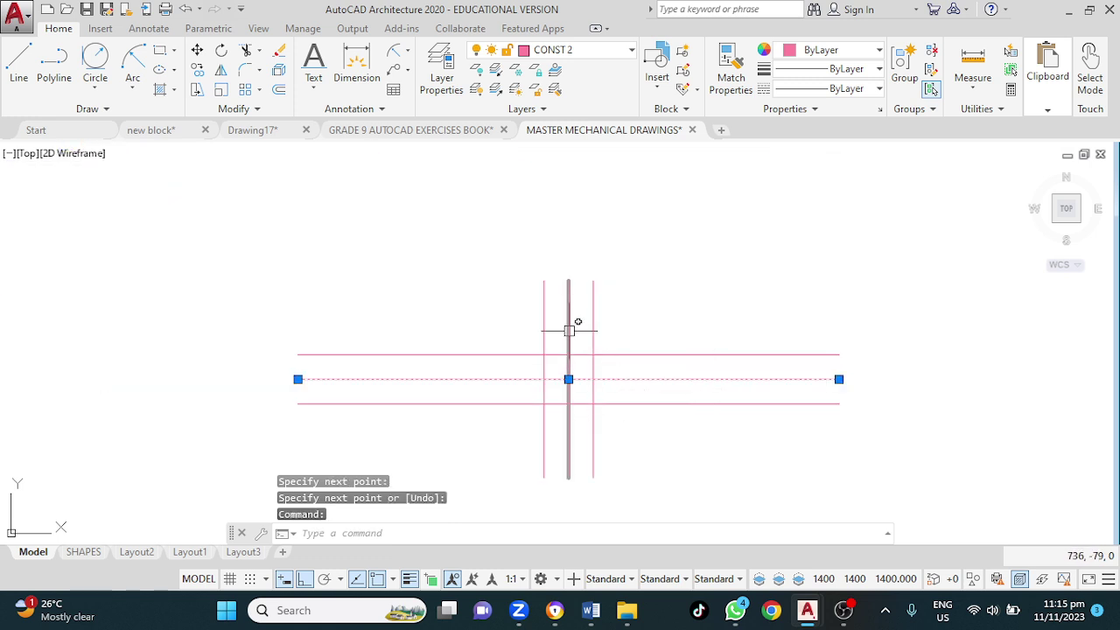
key(Delete)
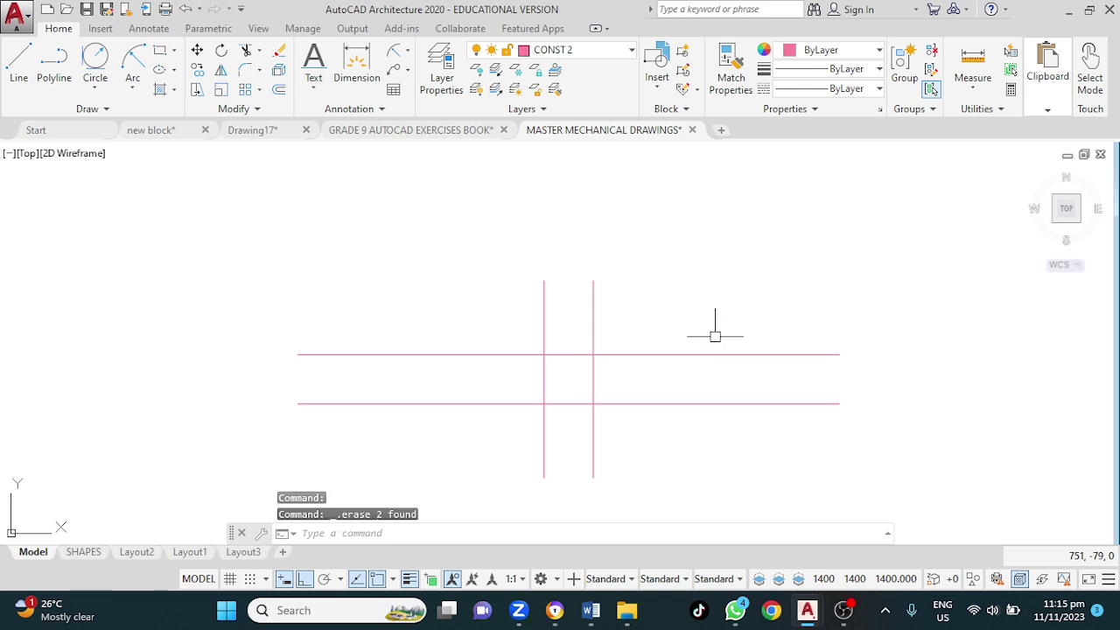
Step: Explode the horizontal and vertical multilines into separate lines
click(650, 353)
click(595, 327)
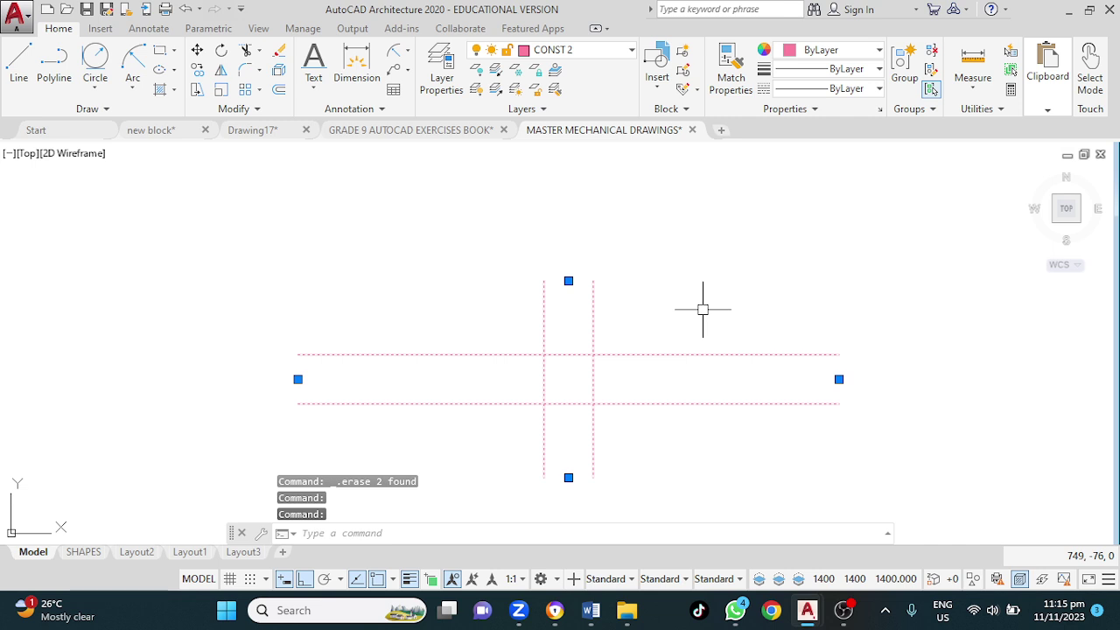
text(x)
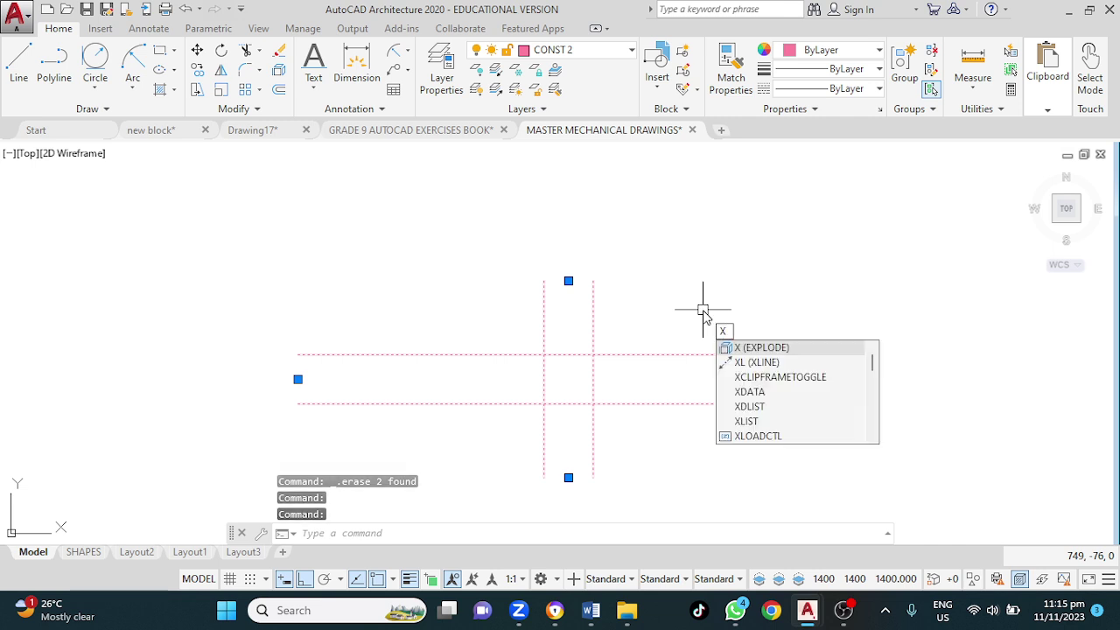
key(Return)
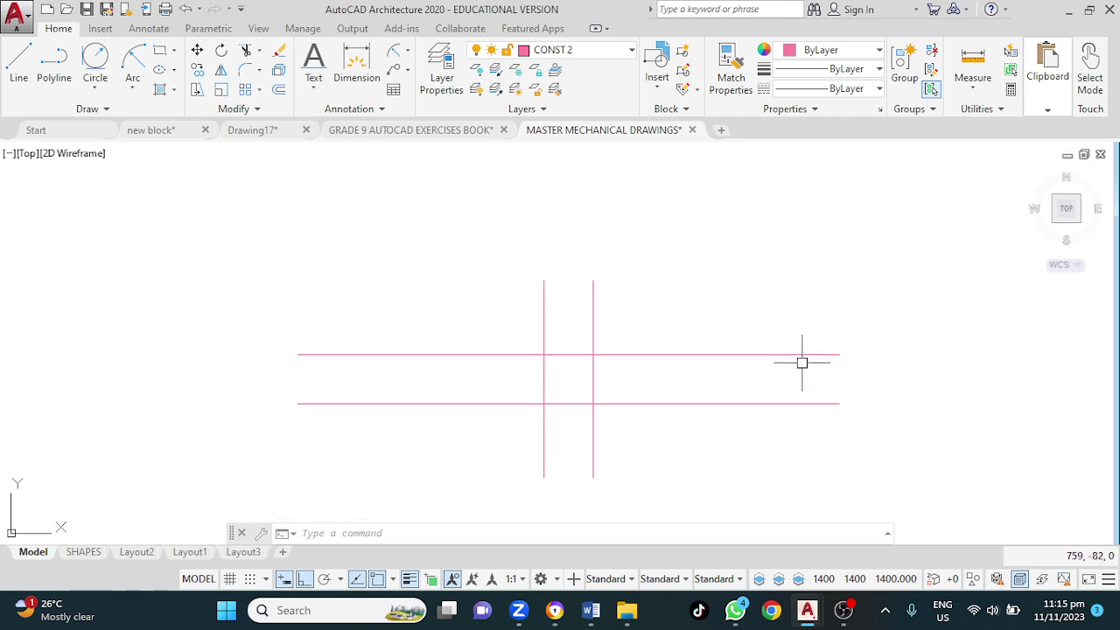
Step: Fillet the two parallel vertical lines at their upper and lower ends to round off the vertical slot
text(FILLET)
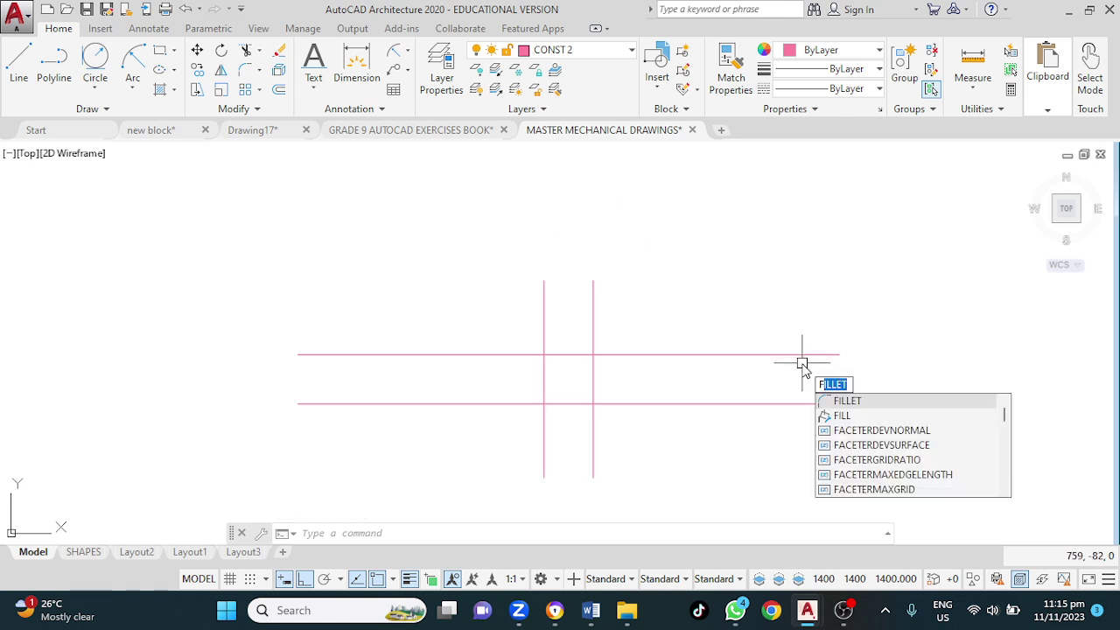
key(Return)
click(594, 305)
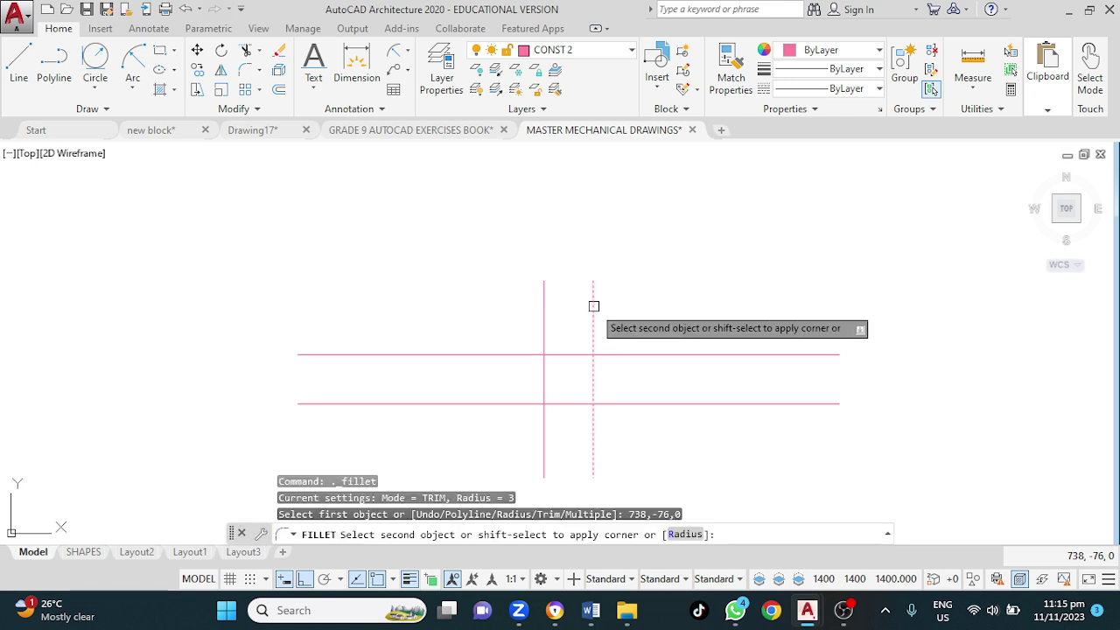
click(543, 310)
middle_drag(657, 330, 655, 288)
key(Return)
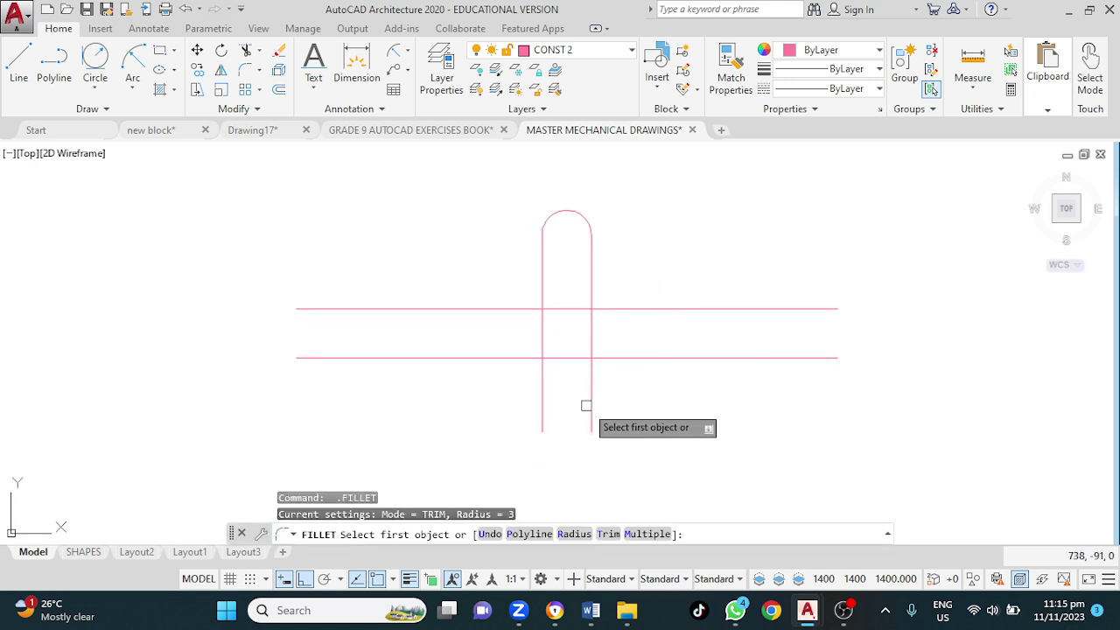
click(590, 402)
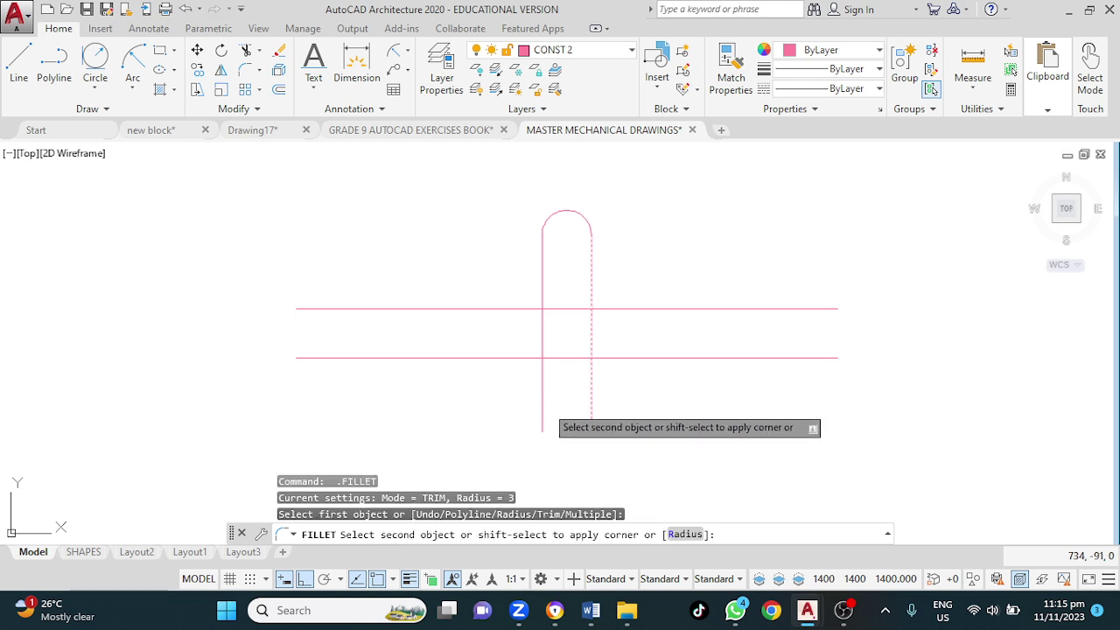
click(544, 405)
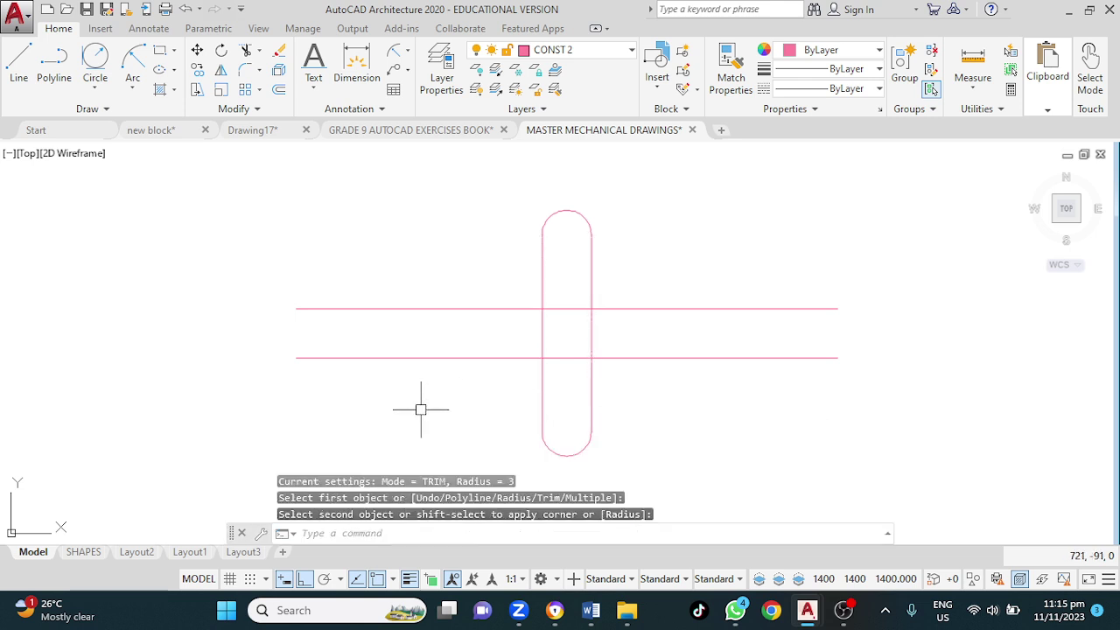
Step: Fillet the two parallel horizontal lines at their left and right ends with the Multiple option to round off the horizontal slot
key(Return)
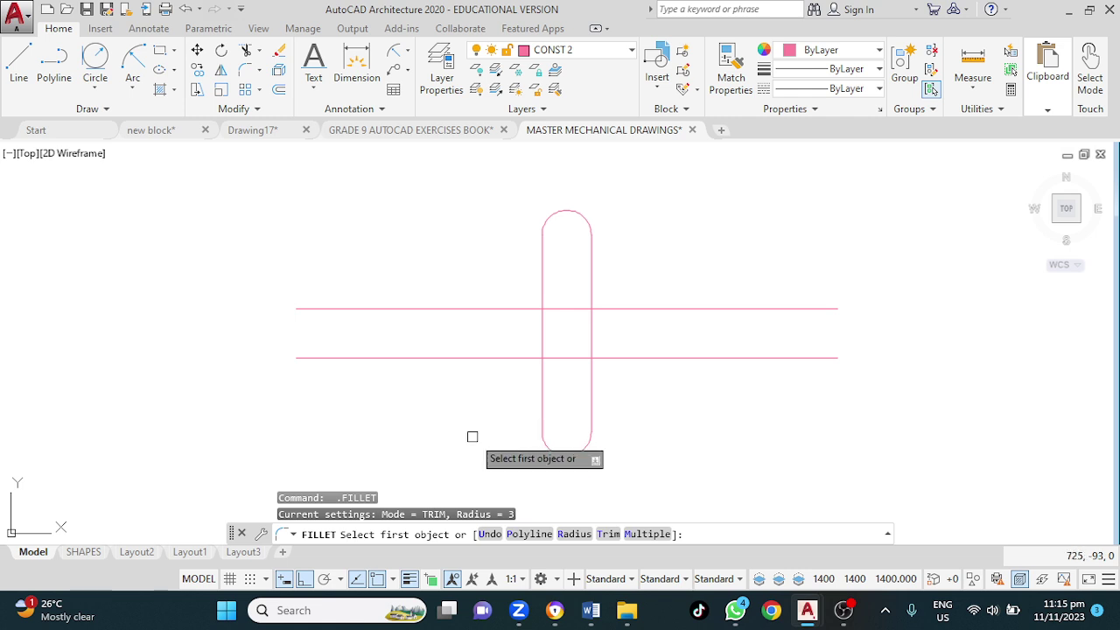
click(648, 534)
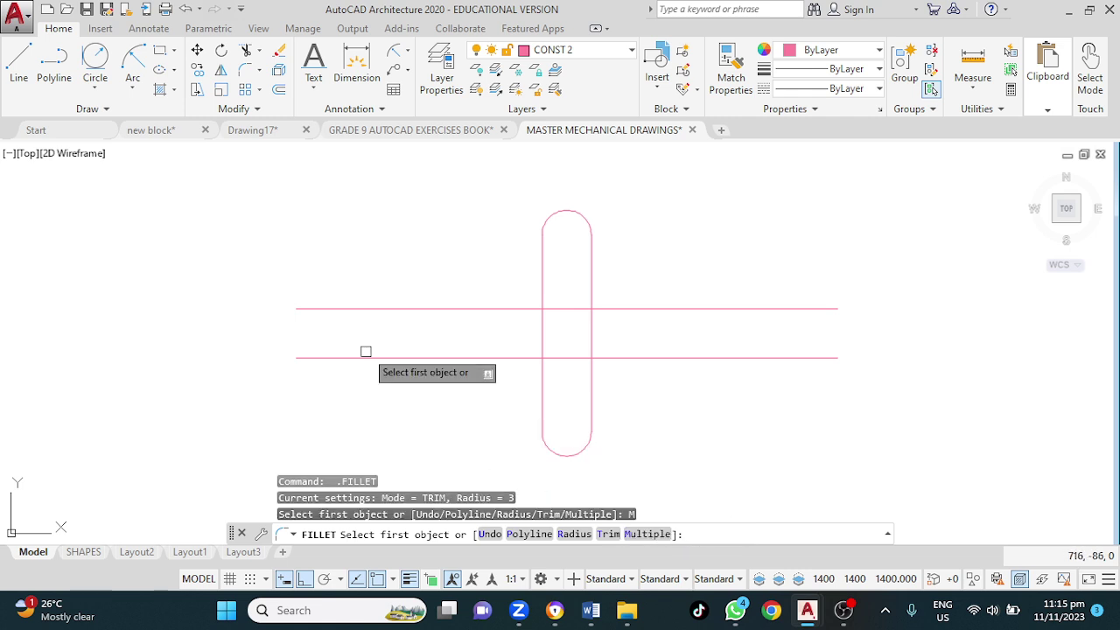
click(335, 308)
click(320, 358)
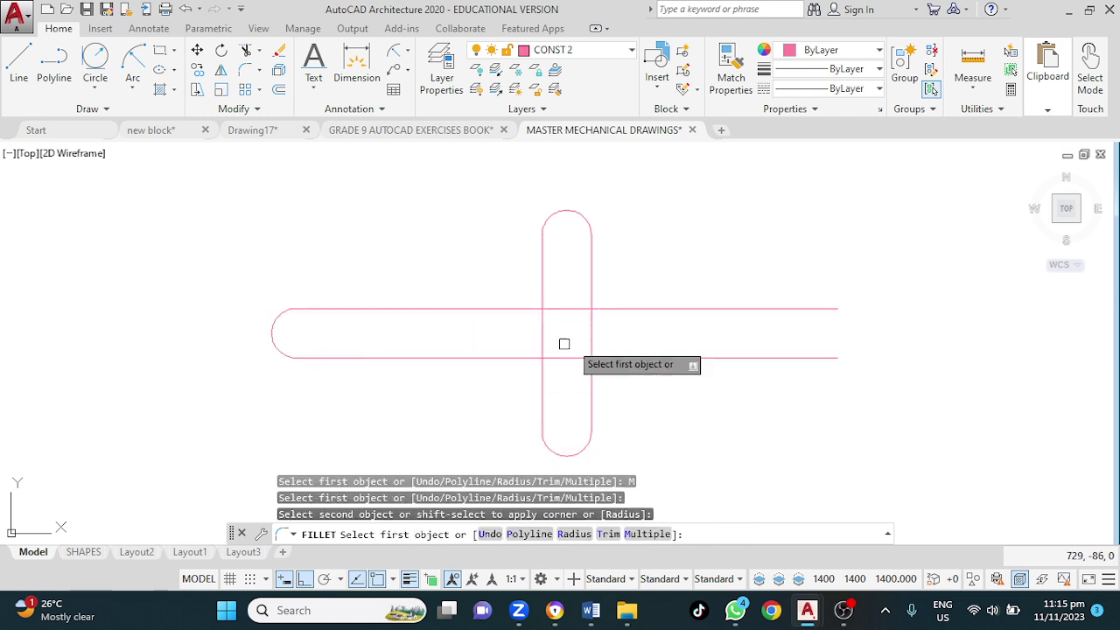
click(782, 308)
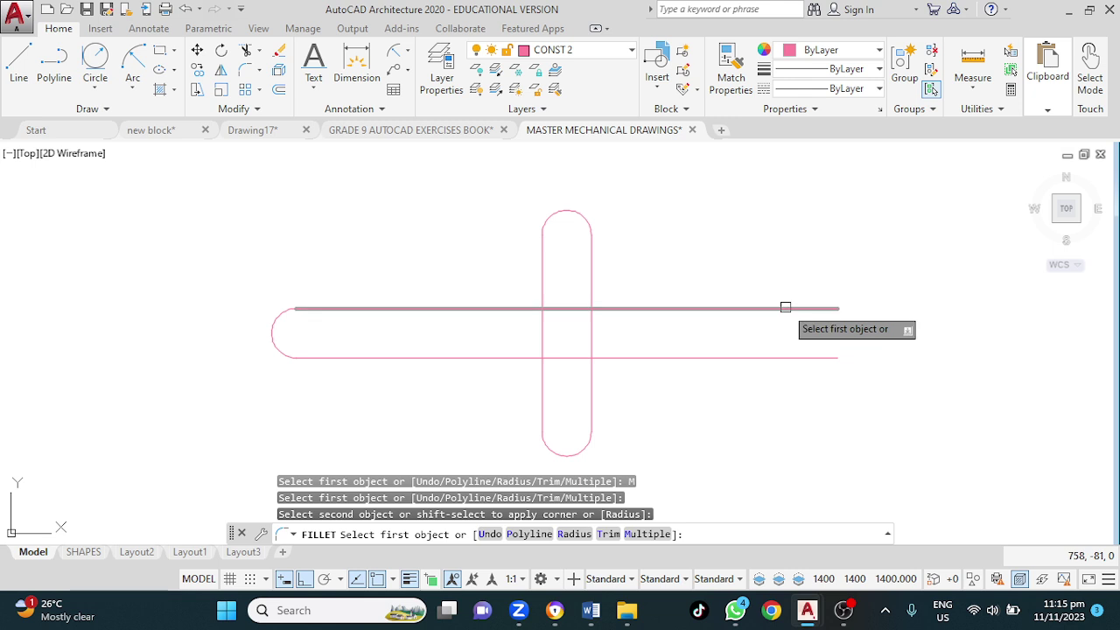
click(790, 355)
scroll(658, 276, down, 2)
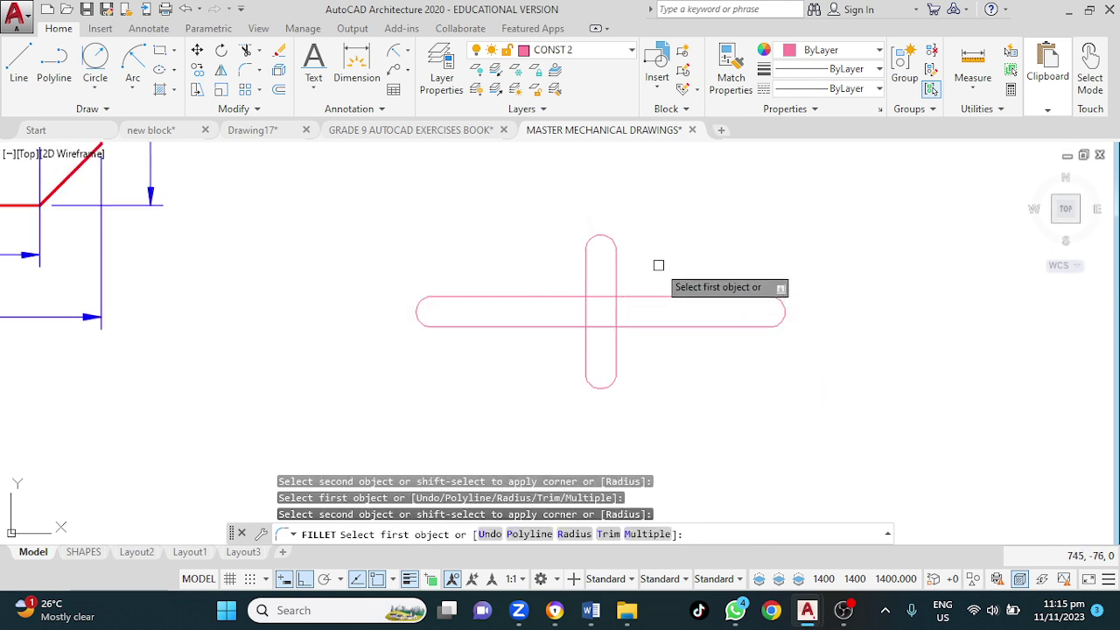
key(Escape)
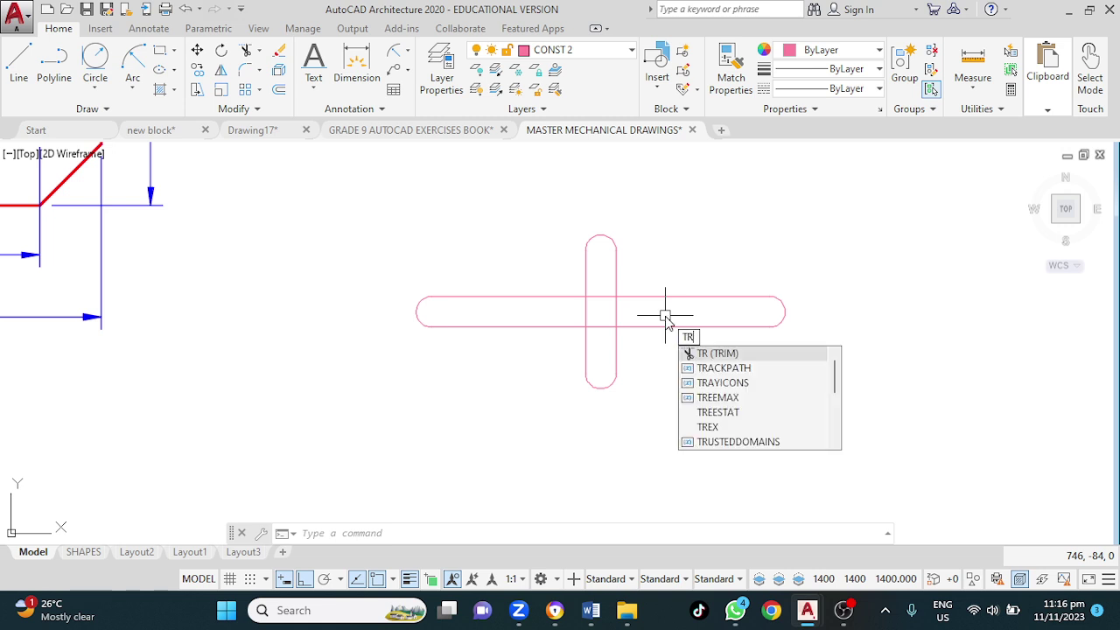
Step: Trim the line segments inside the crossing of the two slots to leave one cross-shaped outline
key(Return)
key(Return)
click(640, 311)
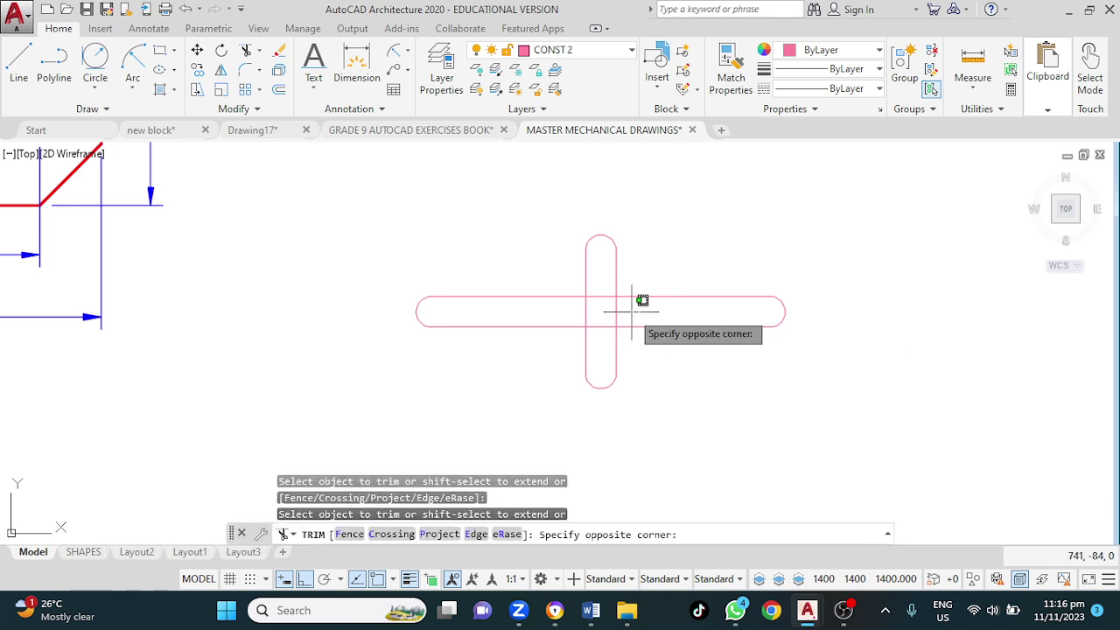
click(596, 311)
drag(600, 282, 598, 340)
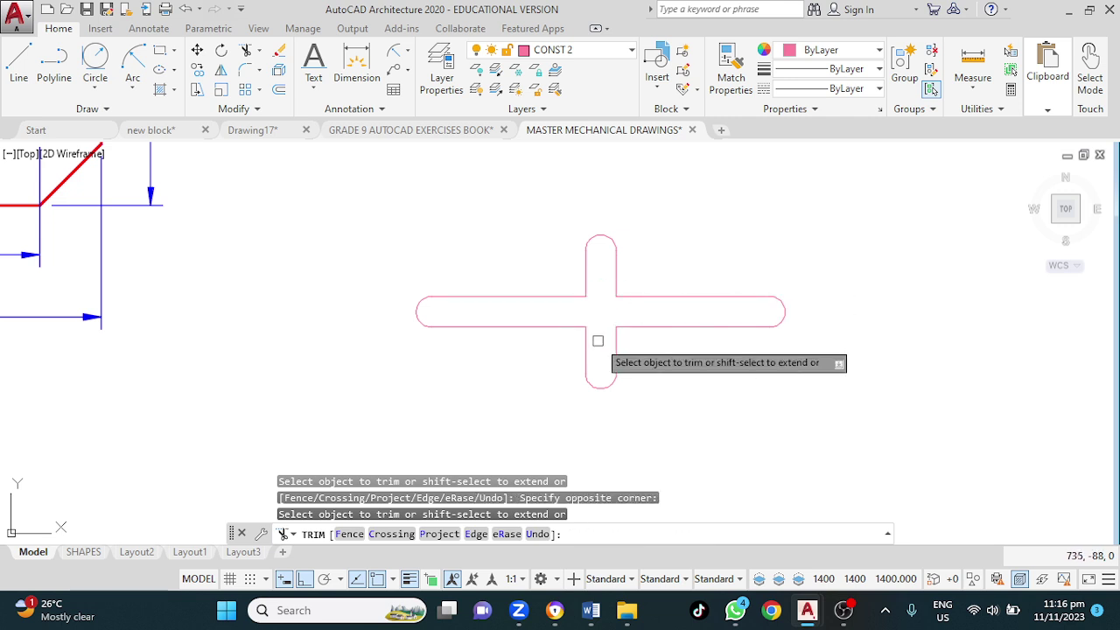
Step: Move the cross-shaped slot to the centre of the chamfered plate, using M2P between its upper and lower arc centres as the base point
scroll(715, 383, down, 4)
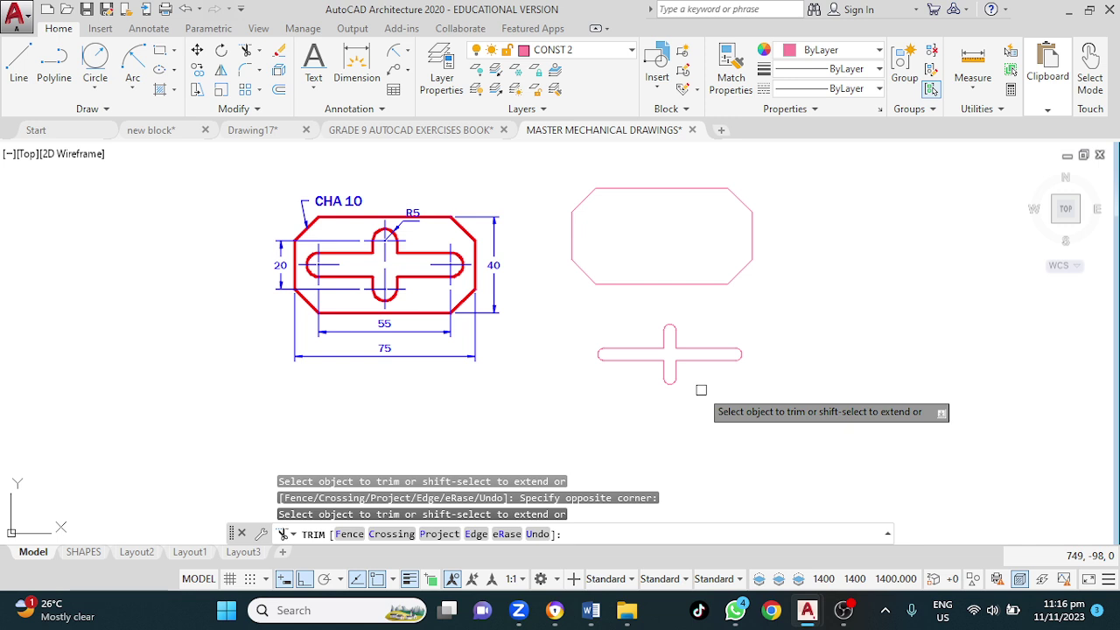
key(Escape)
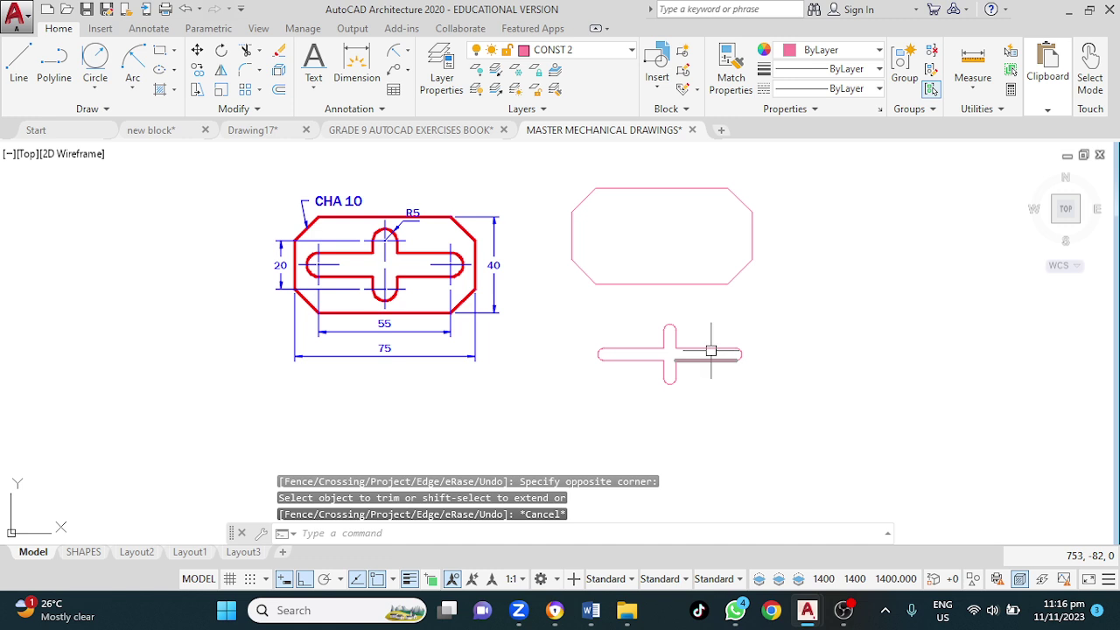
scroll(711, 351, up, 2)
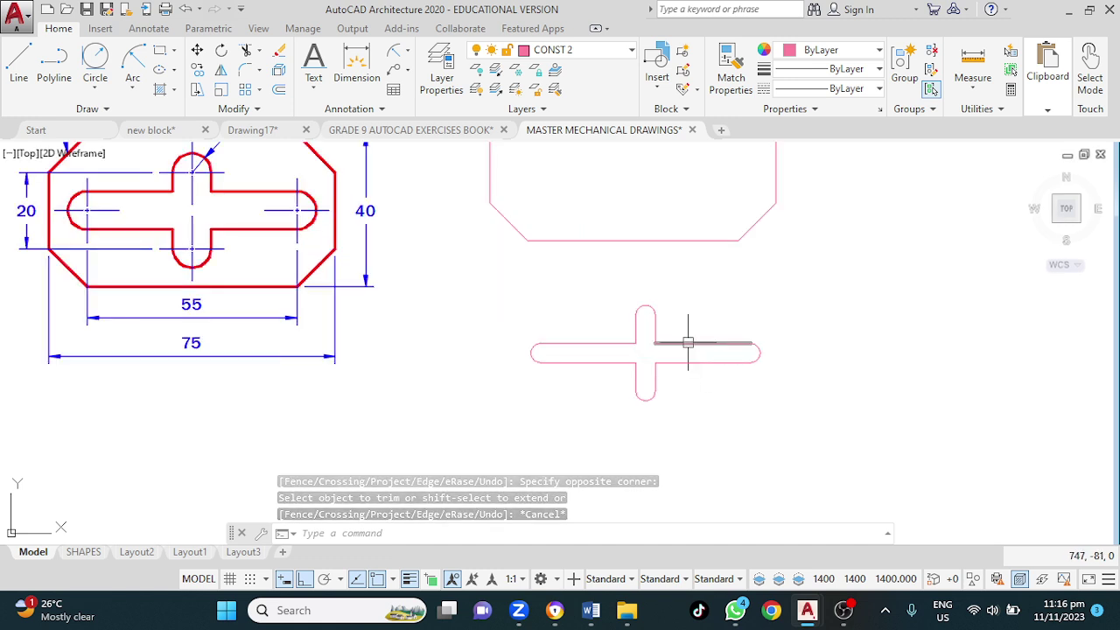
mouse_move(495, 324)
middle_down()
mouse_move(505, 358)
mouse_move(518, 358)
middle_up()
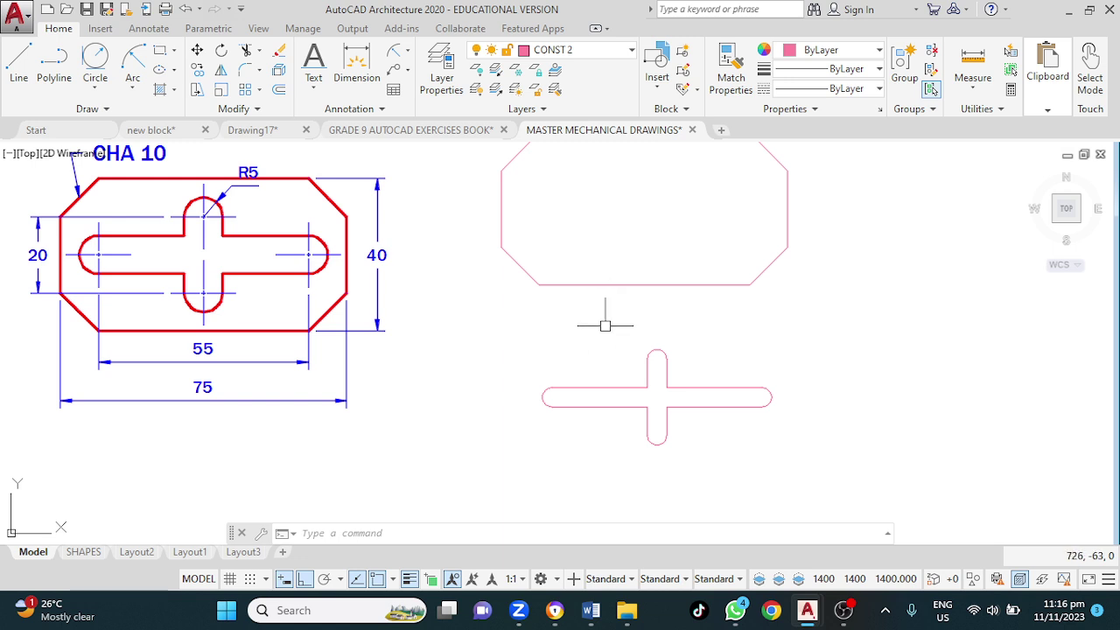
click(508, 331)
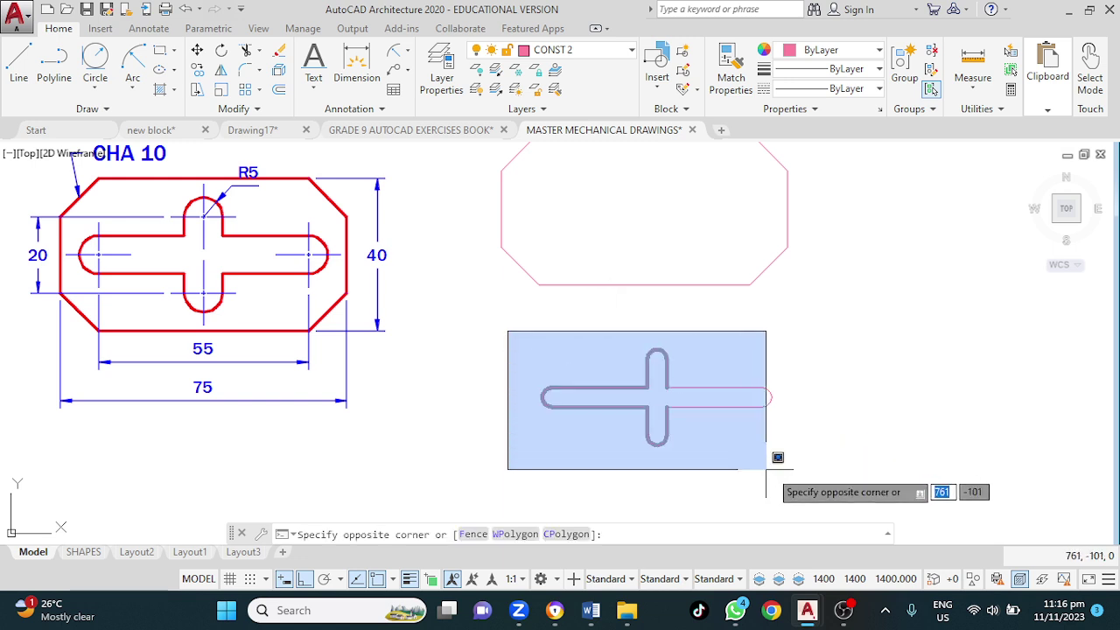
click(829, 468)
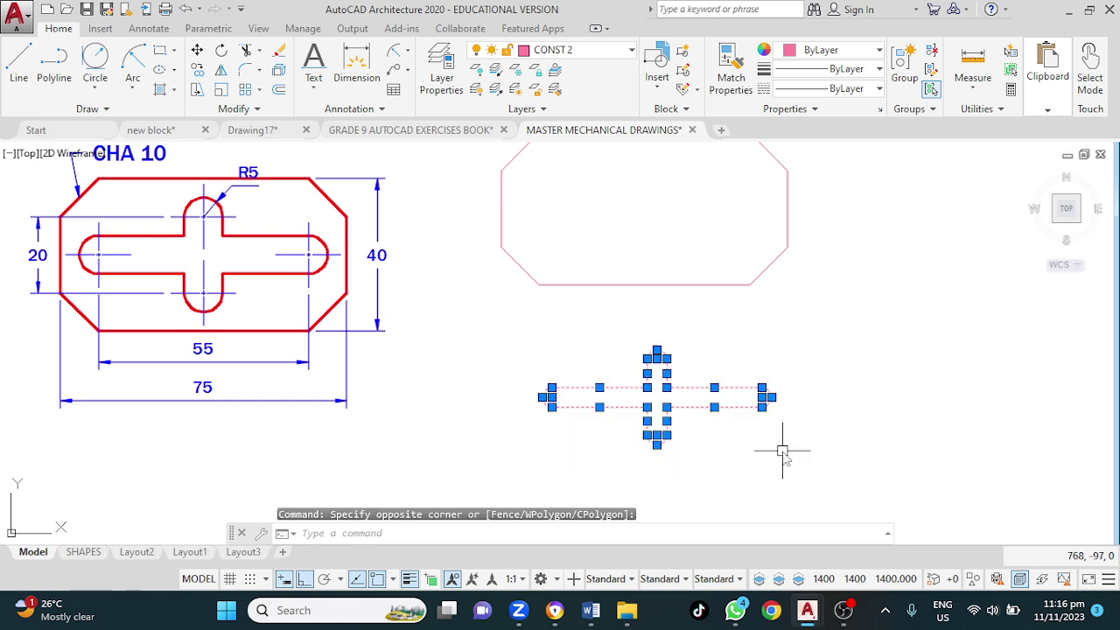
key(Return)
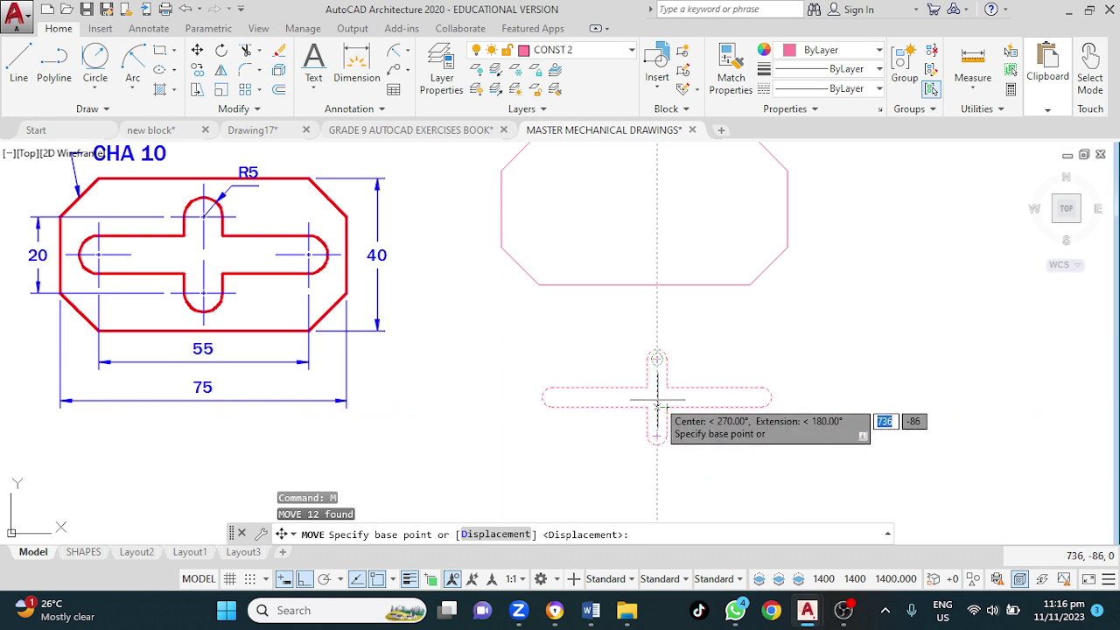
scroll(658, 402, up, 2)
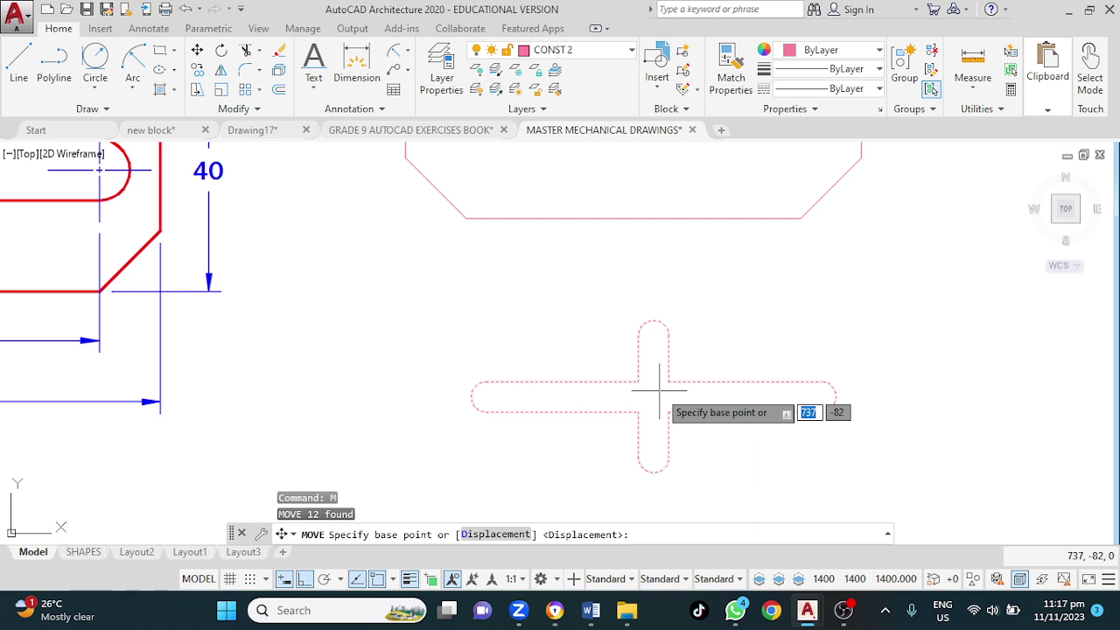
key(Return)
click(654, 335)
click(654, 458)
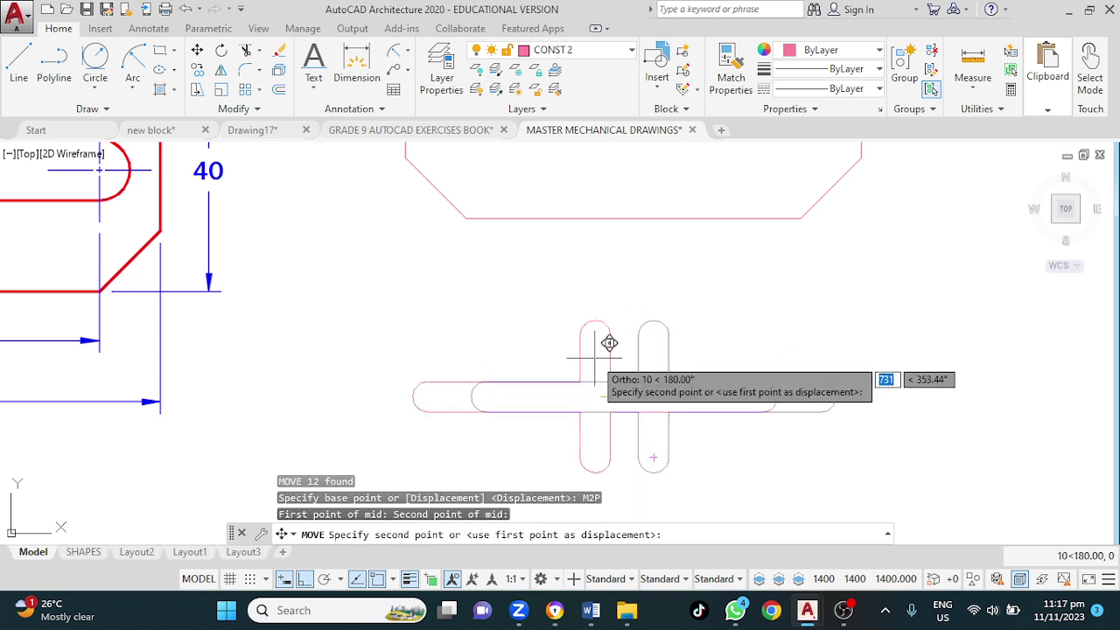
mouse_move(593, 258)
middle_down()
mouse_move(550, 368)
mouse_move(481, 477)
middle_up()
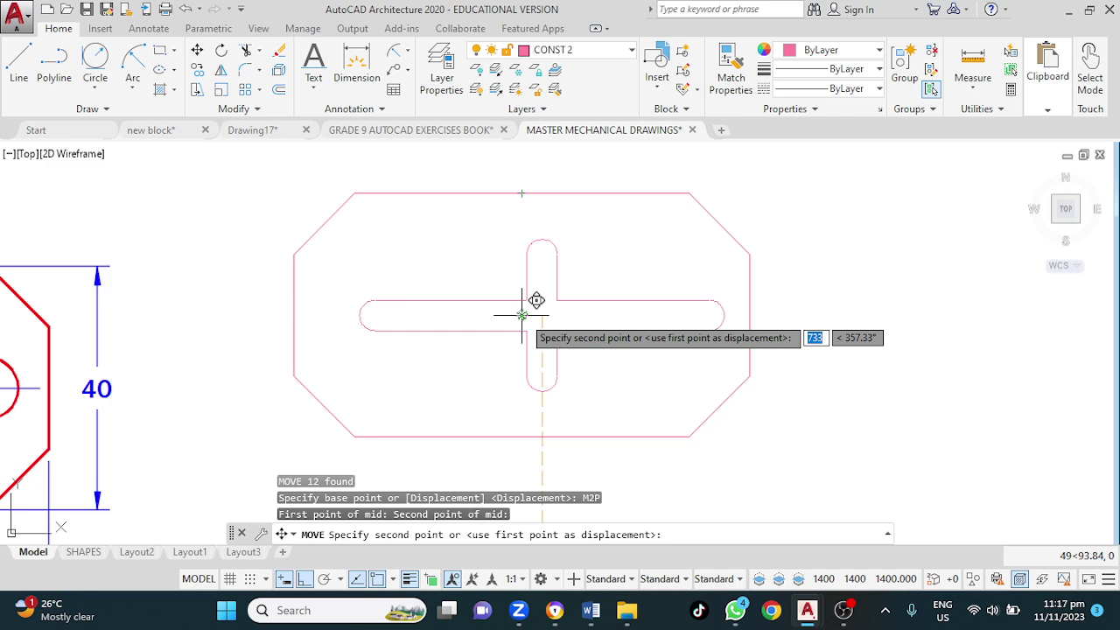
click(522, 315)
scroll(603, 402, down, 4)
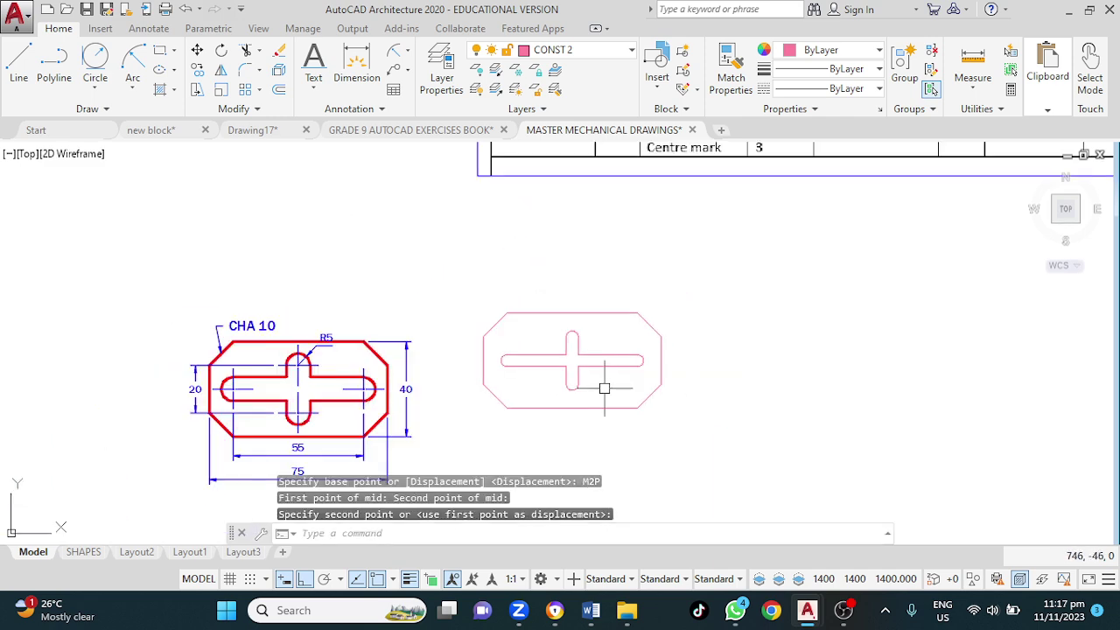
Step: Assign the redrawn plate outline and the cross-shaped slot to the OUTLINE P&S layer and clear the selection
scroll(604, 388, up, 2)
middle_drag(604, 382, 634, 340)
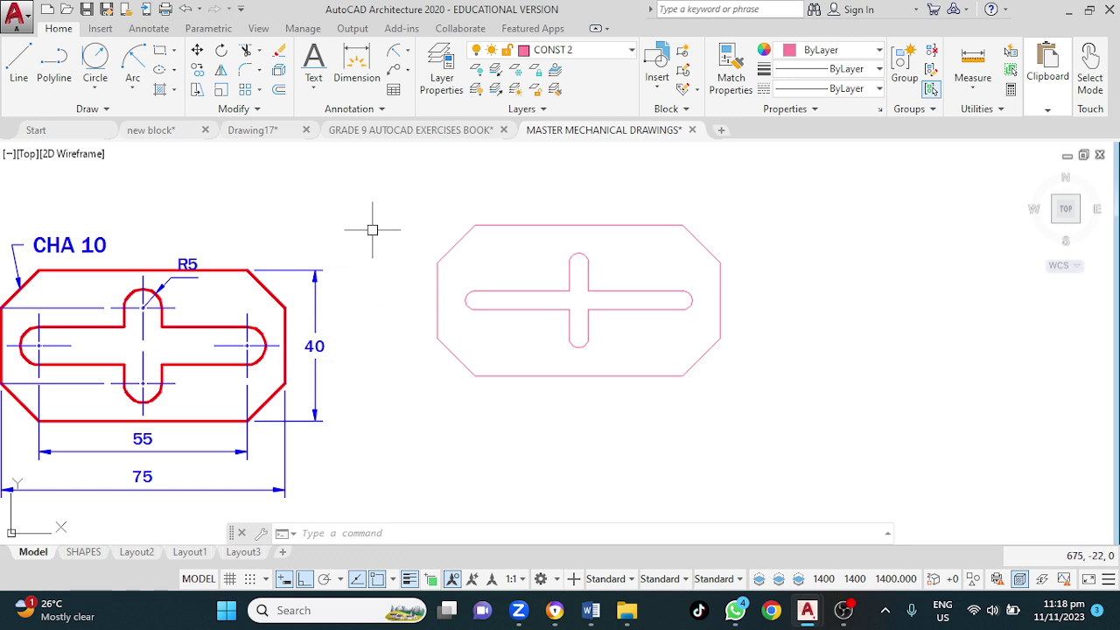
click(390, 183)
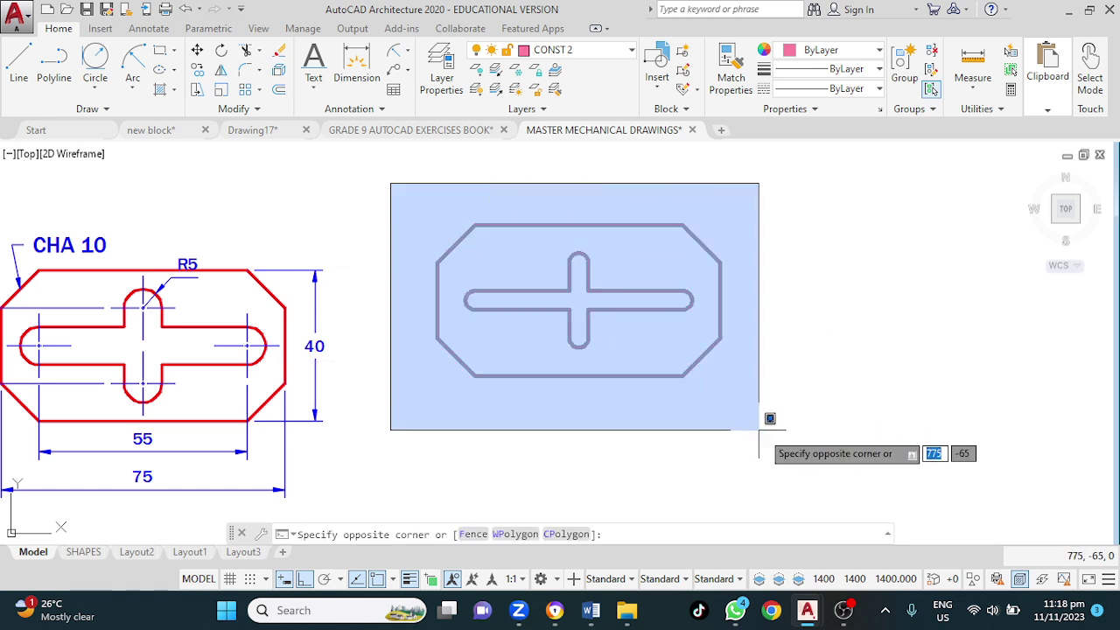
click(791, 460)
click(743, 410)
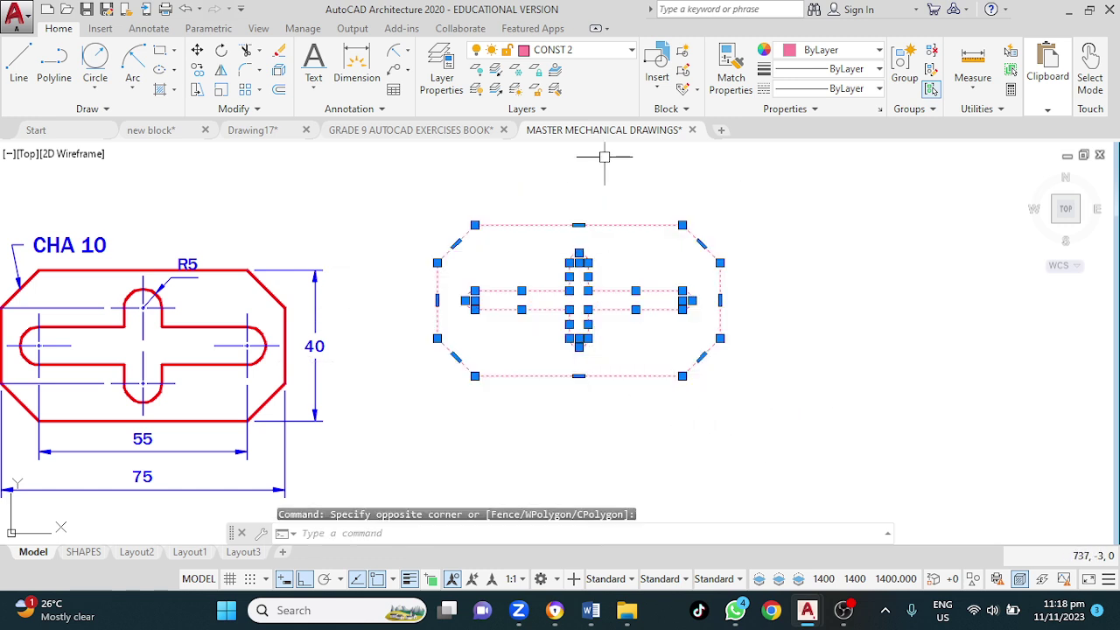
click(595, 60)
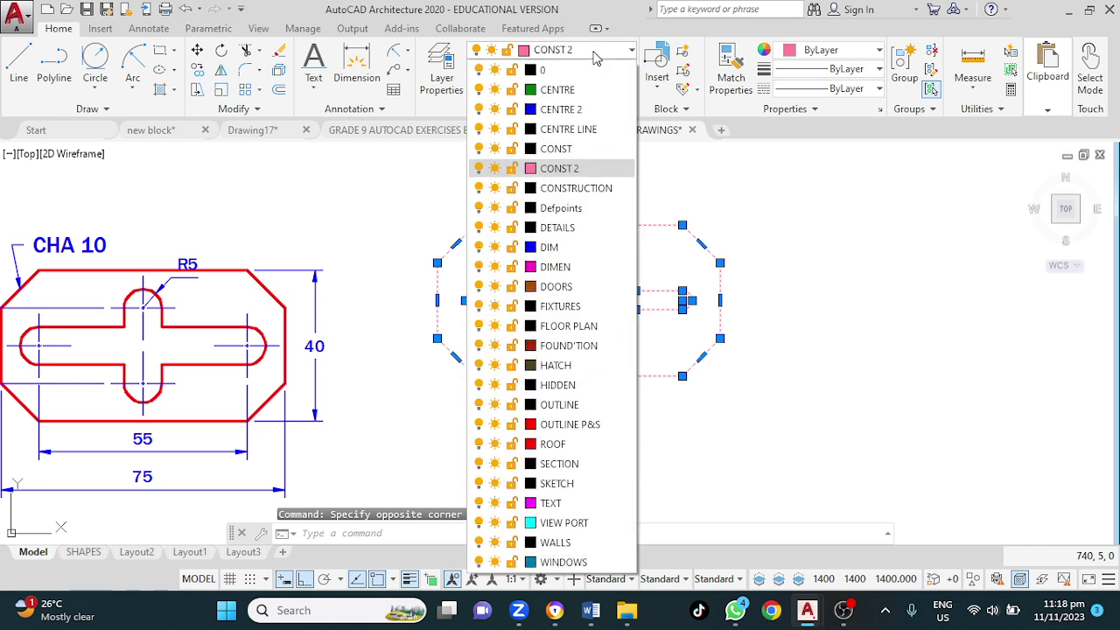
click(564, 425)
click(749, 457)
key(Escape)
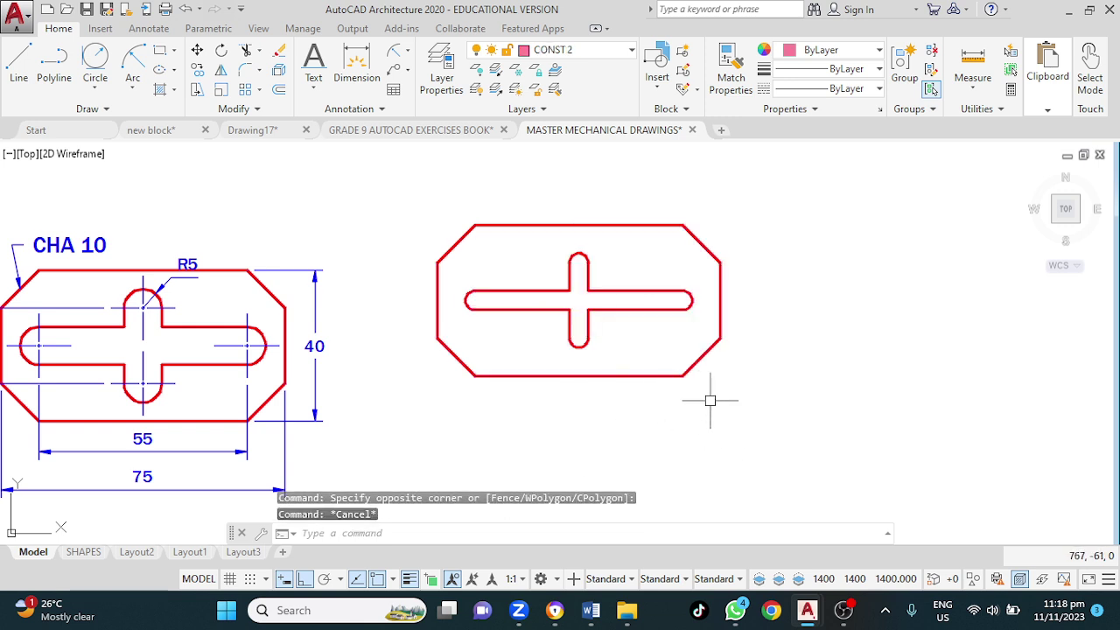